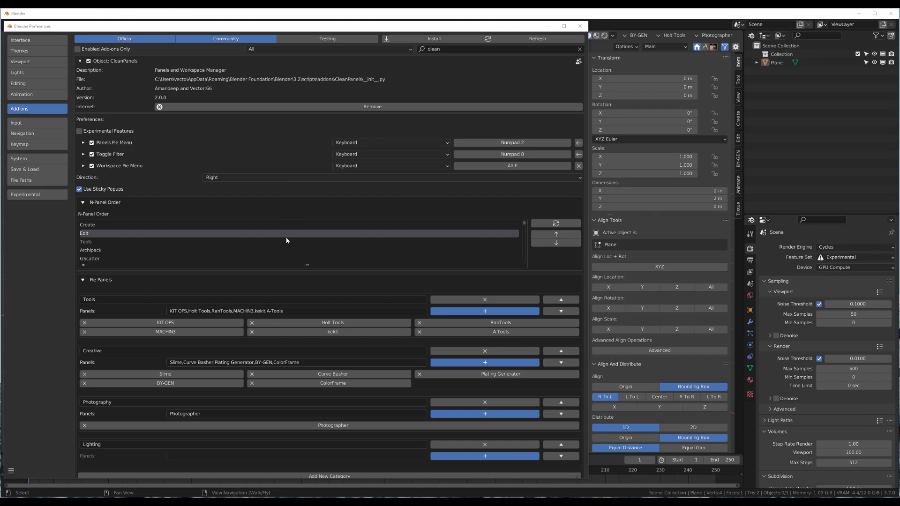
Enable the CleanPanels experimental features and collapse the Pie Panels and Dropdown Panels sections.
{"action": "left_click", "coordinate": [105, 131]}
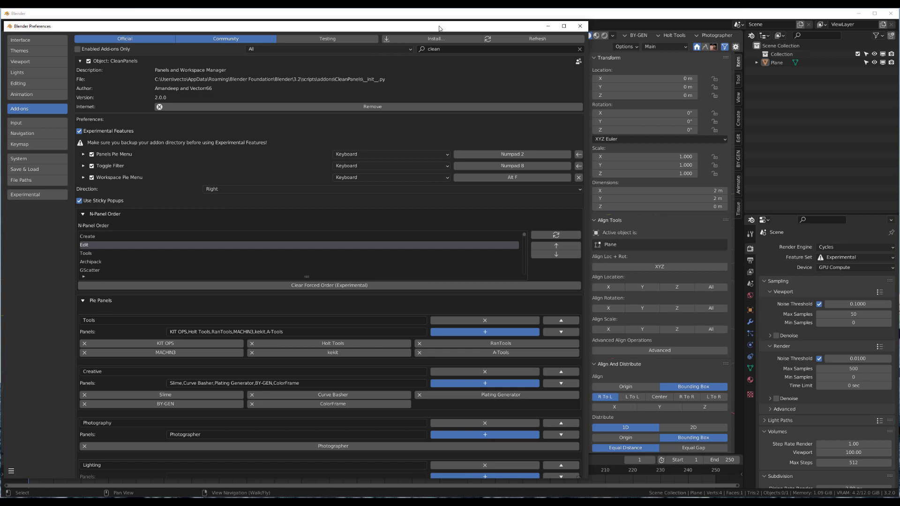
{"action": "left_click_drag", "start_coordinate": [440, 28], "coordinate": [438, 26]}
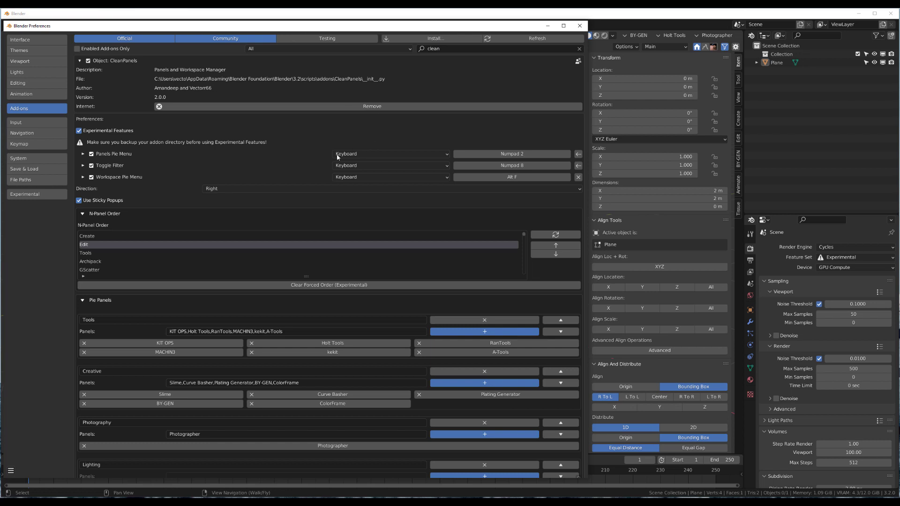
{"action": "left_click", "coordinate": [83, 301]}
{"action": "left_click", "coordinate": [84, 315]}
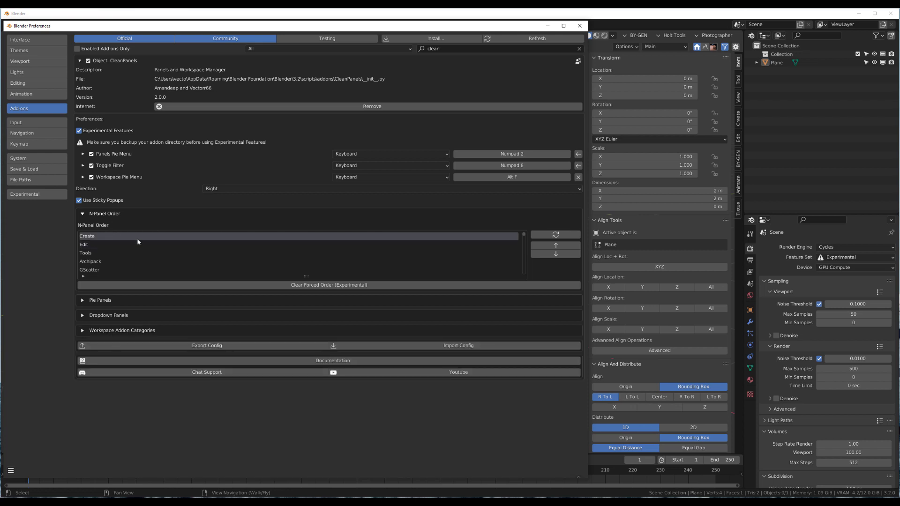
Look through the N-Panel order list and select the RBDLab entry.
{"action": "left_click", "coordinate": [227, 253]}
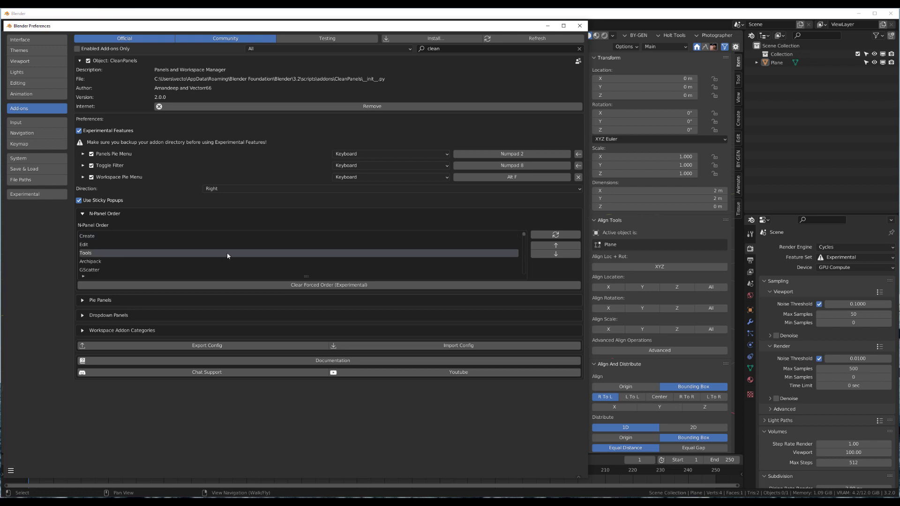
{"action": "scroll", "coordinate": [321, 252], "scroll_direction": "down", "scroll_amount": 2}
{"action": "scroll", "coordinate": [269, 250], "scroll_direction": "up", "scroll_amount": 2}
{"action": "scroll", "coordinate": [515, 243], "scroll_direction": "down", "scroll_amount": 2}
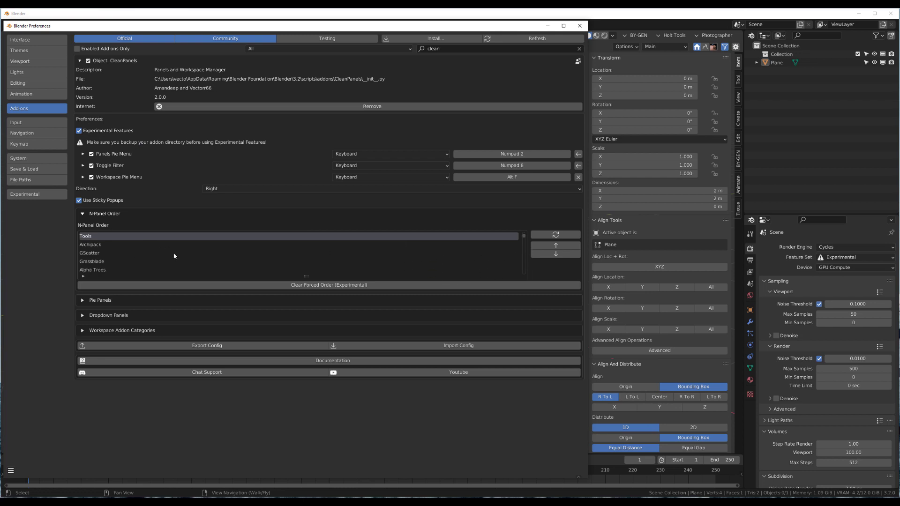
{"action": "scroll", "coordinate": [201, 258], "scroll_direction": "down", "scroll_amount": 1}
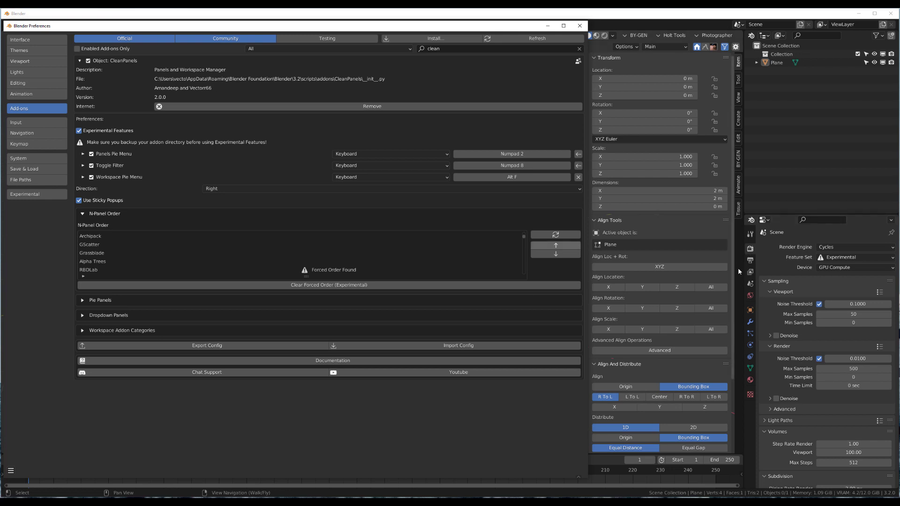
{"action": "left_click", "coordinate": [316, 272]}
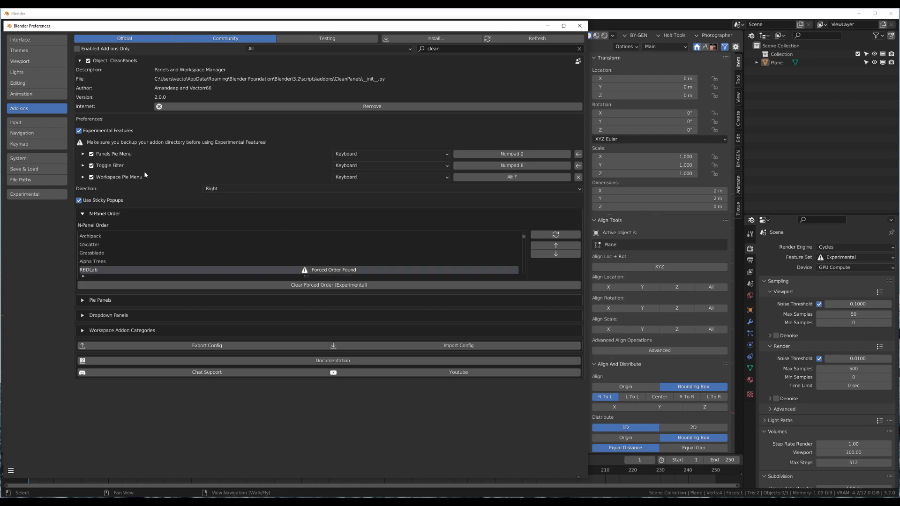
Switch the experimental features off and back on twice to compare the available N-Panel order options.
{"action": "left_click", "coordinate": [79, 131]}
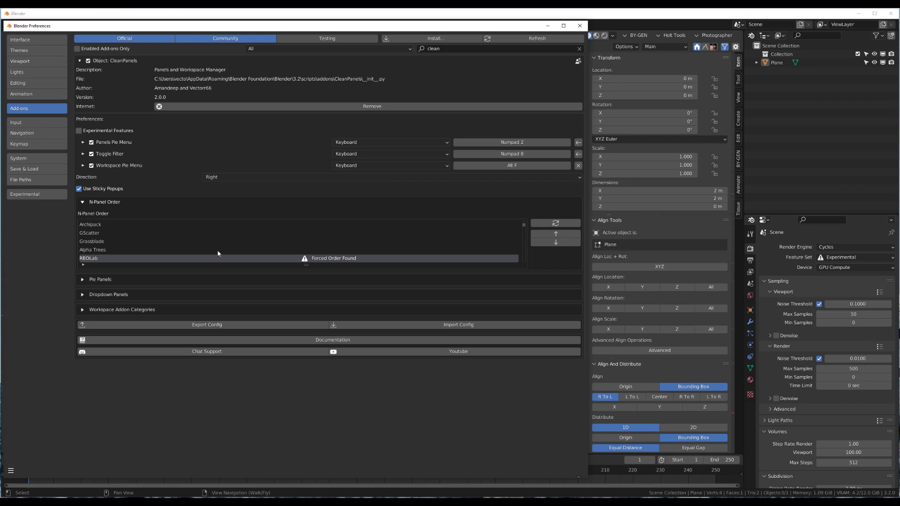
{"action": "left_click", "coordinate": [102, 131]}
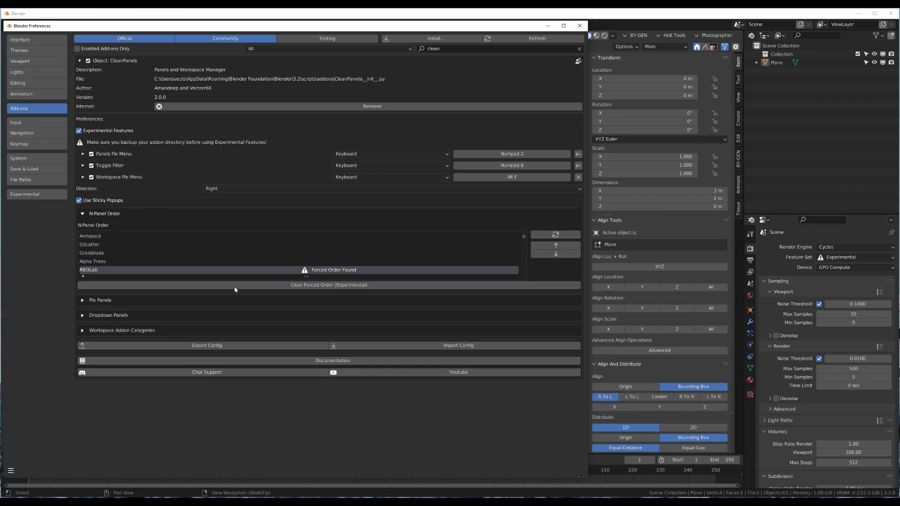
{"action": "left_click", "coordinate": [96, 132]}
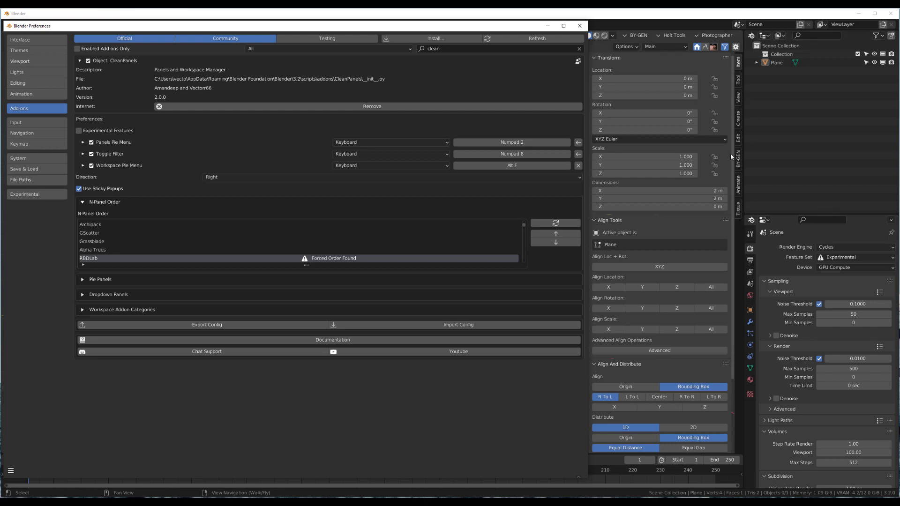
{"action": "left_click", "coordinate": [109, 131]}
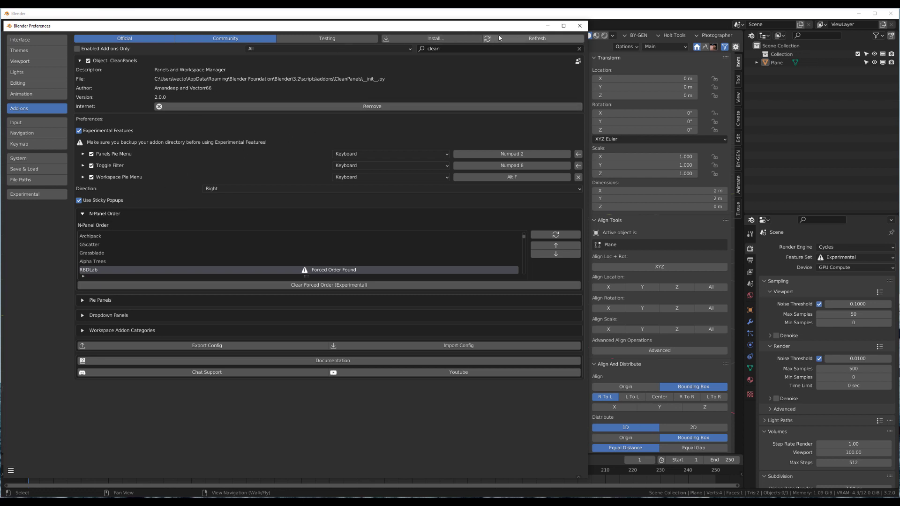
Open the Holt Tools popup, move it higher over the sidebar, and collapse and re-expand its Cleanup and Info sections.
{"action": "left_click", "coordinate": [680, 36]}
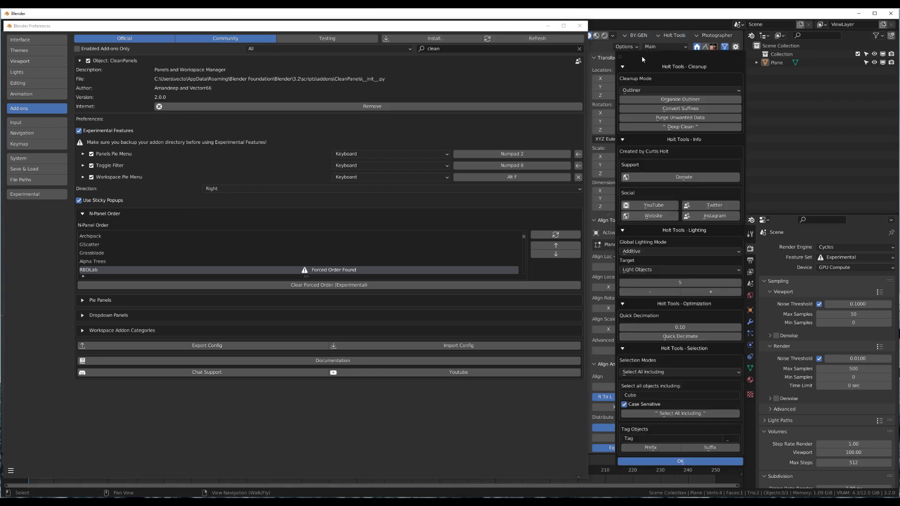
{"action": "left_click_drag", "start_coordinate": [642, 60], "coordinate": [626, 30]}
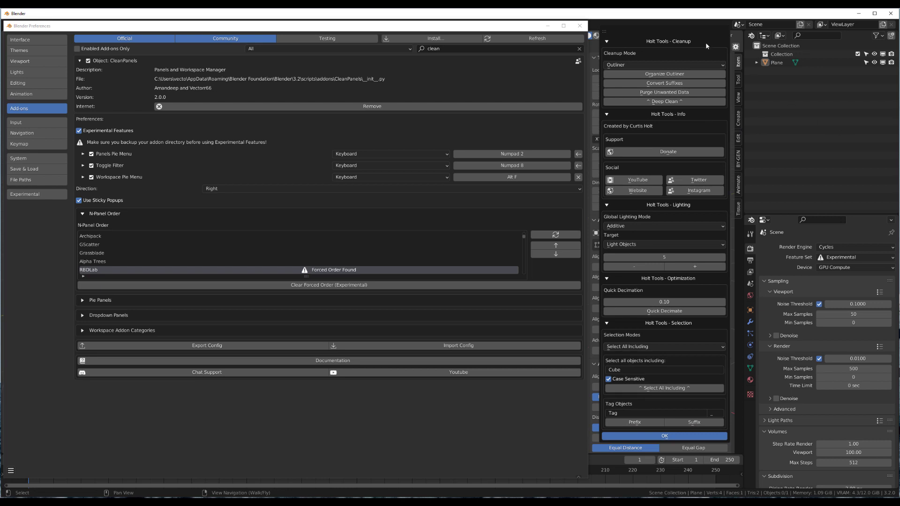
{"action": "left_click_drag", "start_coordinate": [702, 40], "coordinate": [693, 47]}
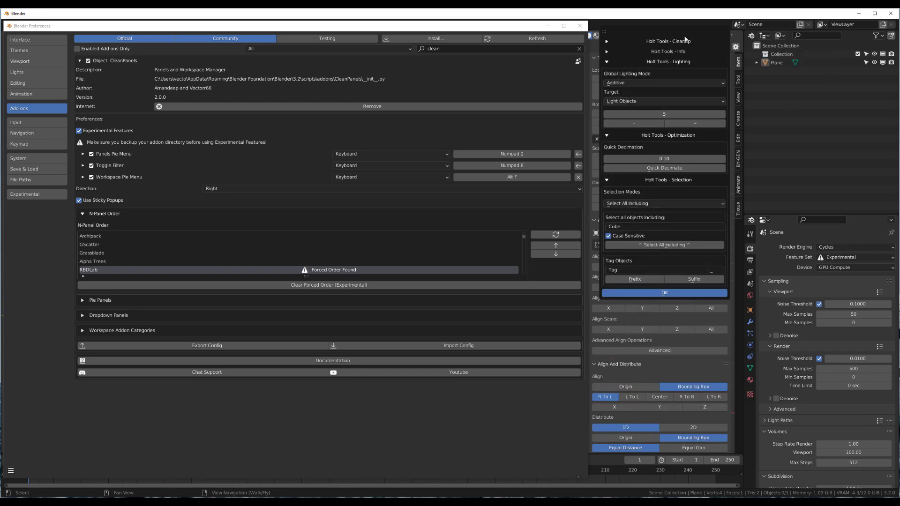
{"action": "left_click", "coordinate": [606, 41]}
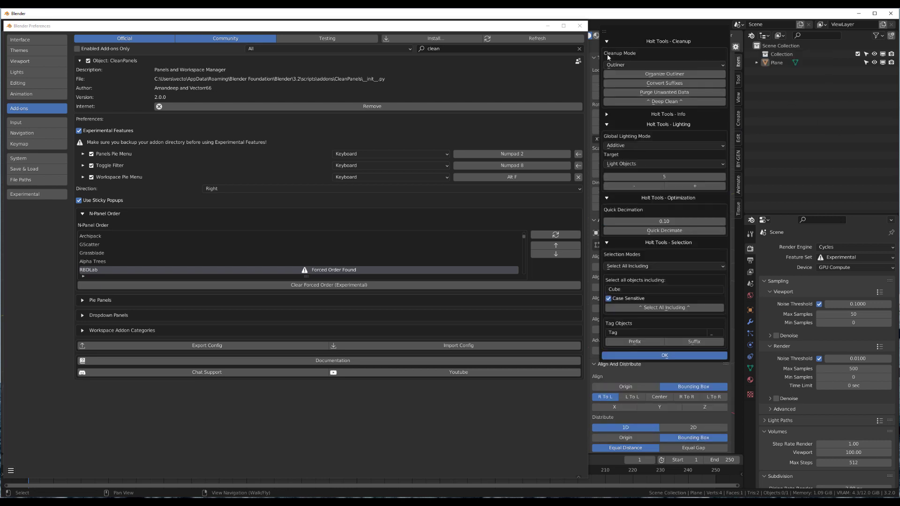
{"action": "left_click", "coordinate": [606, 115]}
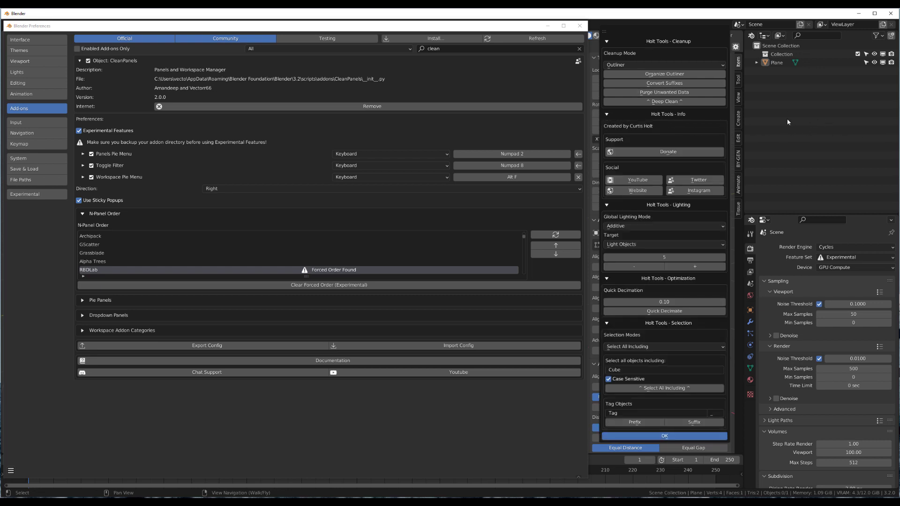
{"action": "left_click_drag", "start_coordinate": [635, 35], "coordinate": [630, 32]}
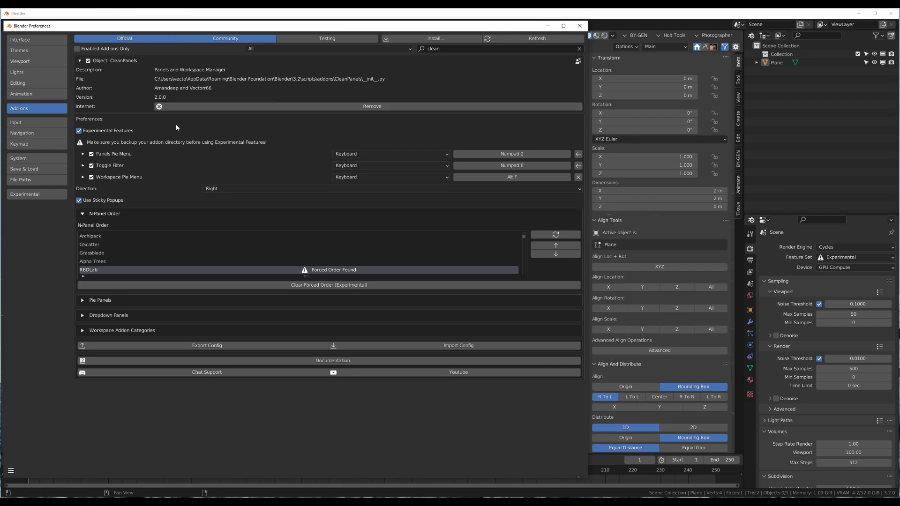
Remove A-Tools and kekit from the Tools category of the Pie Panels.
{"action": "left_click", "coordinate": [100, 300]}
{"action": "scroll", "coordinate": [100, 300], "scroll_direction": "down", "scroll_amount": 6}
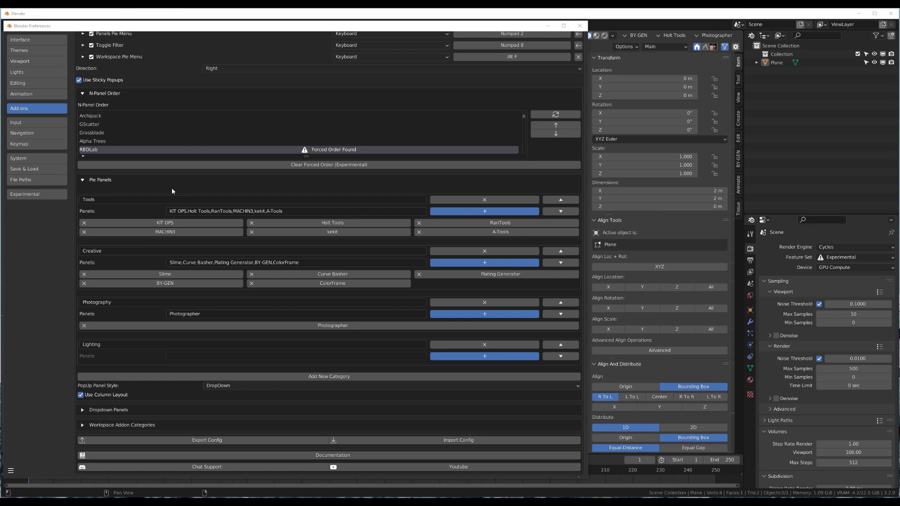
{"action": "left_click", "coordinate": [445, 214]}
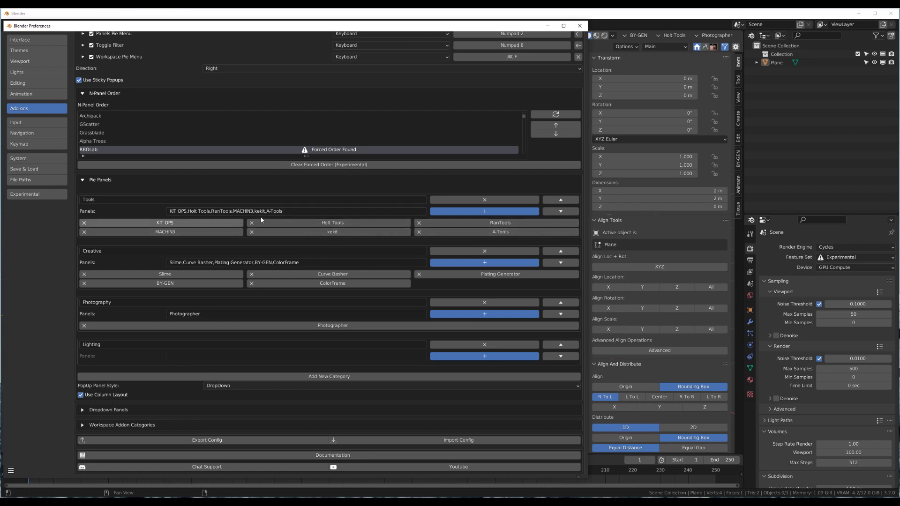
{"action": "left_click", "coordinate": [478, 233]}
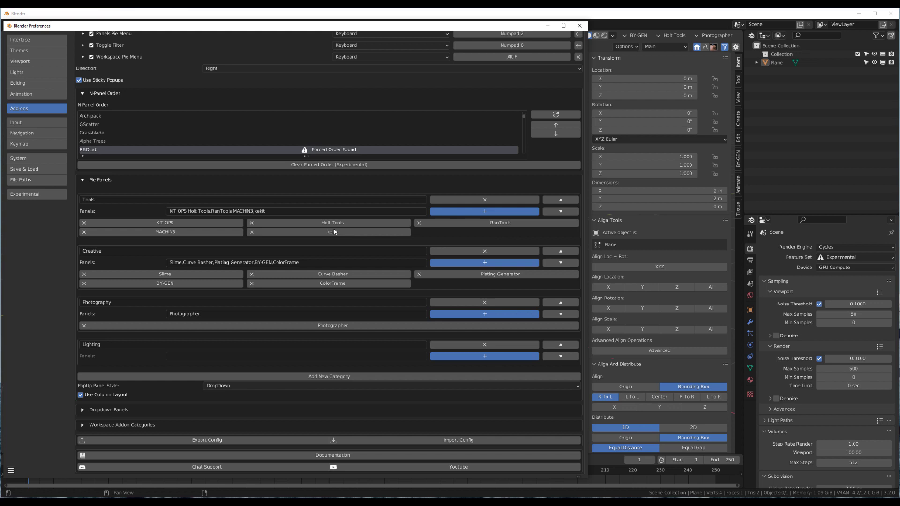
{"action": "left_click", "coordinate": [334, 231]}
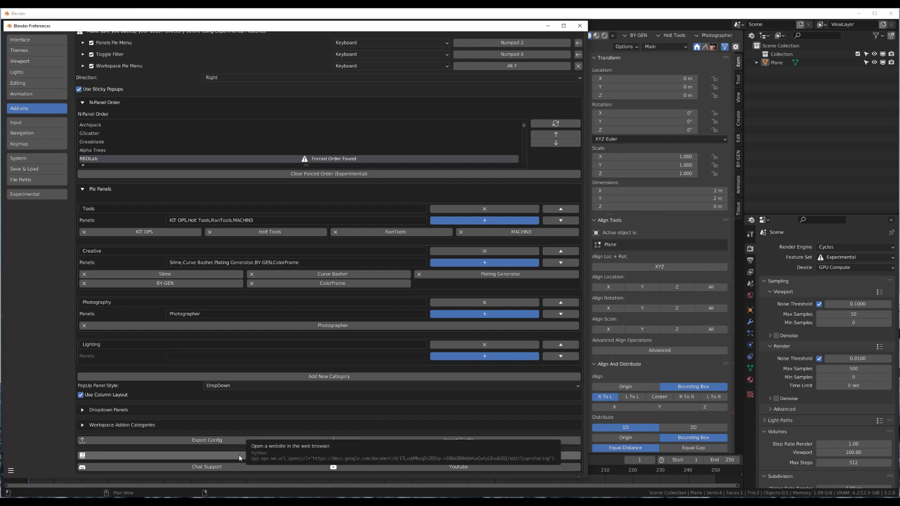
Open the add-on documentation and look through the Clean Panels Wiki, including its documentation, links and videos.
{"action": "left_click", "coordinate": [239, 458]}
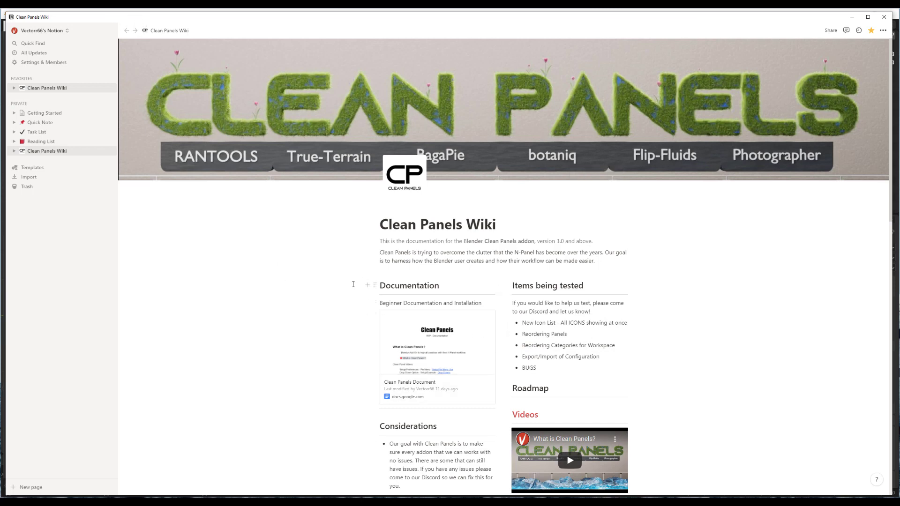
{"action": "scroll", "coordinate": [355, 281], "scroll_direction": "down", "scroll_amount": 2}
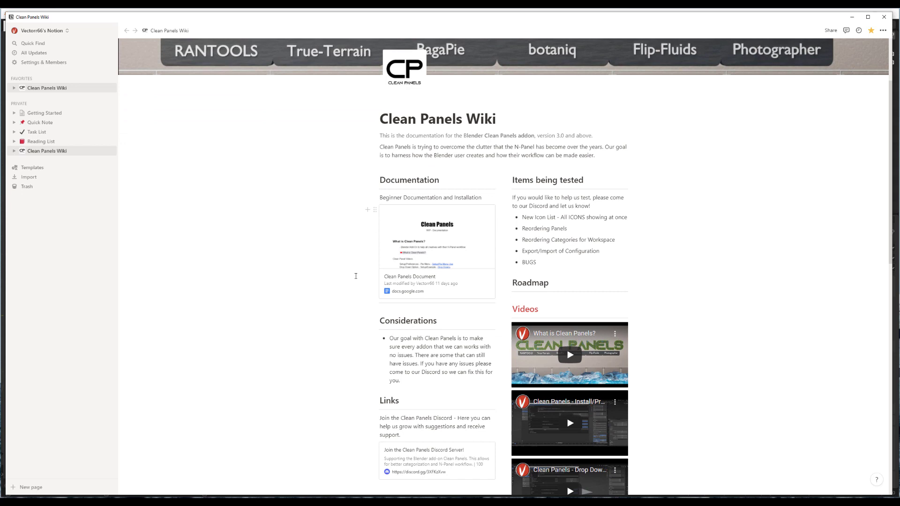
{"action": "scroll", "coordinate": [356, 276], "scroll_direction": "down", "scroll_amount": 1}
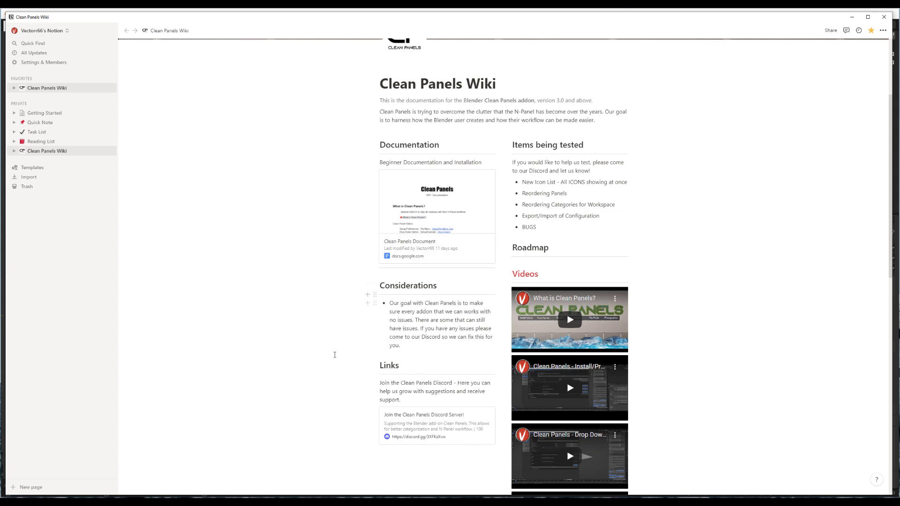
{"action": "scroll", "coordinate": [334, 378], "scroll_direction": "down", "scroll_amount": 2}
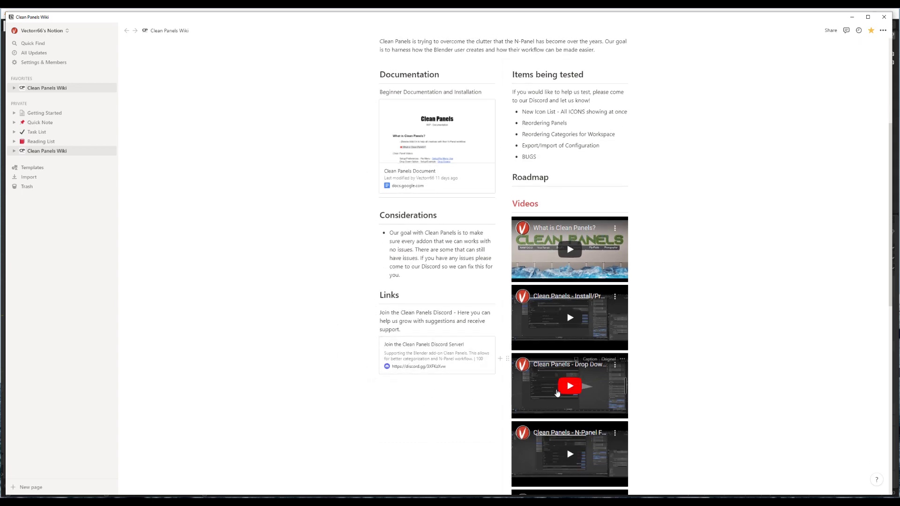
{"action": "scroll", "coordinate": [682, 377], "scroll_direction": "down", "scroll_amount": 3}
{"action": "scroll", "coordinate": [682, 378], "scroll_direction": "down", "scroll_amount": 3}
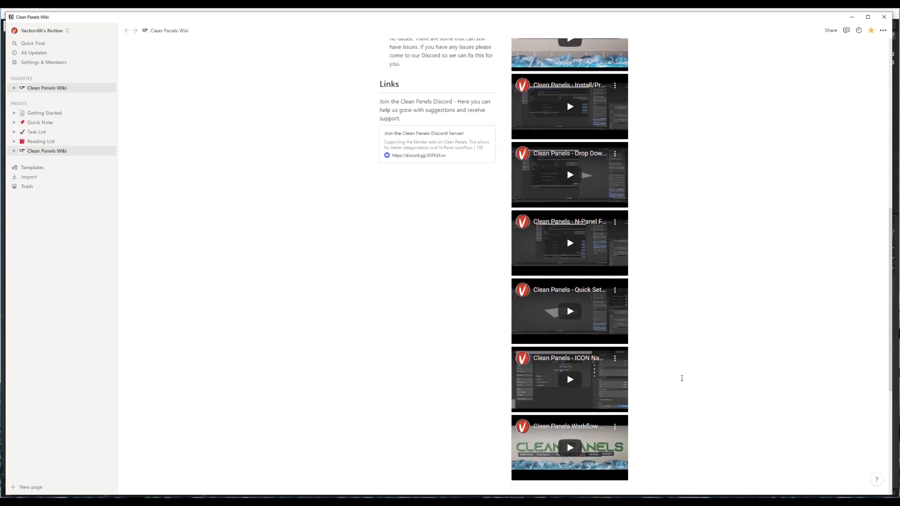
{"action": "scroll", "coordinate": [685, 347], "scroll_direction": "up", "scroll_amount": 8}
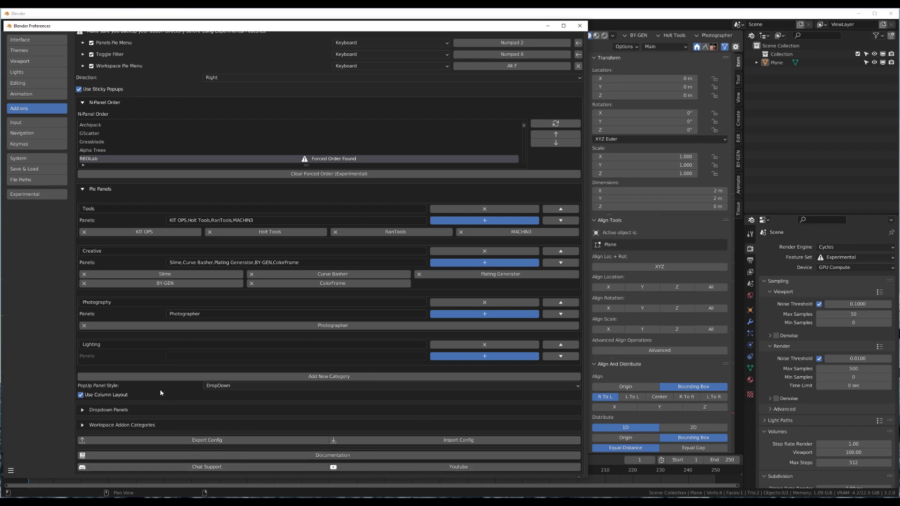
Check the popup panel style choices for the pie panels and collapse the Pie Panels section.
{"action": "scroll", "coordinate": [169, 328], "scroll_direction": "up", "scroll_amount": 3}
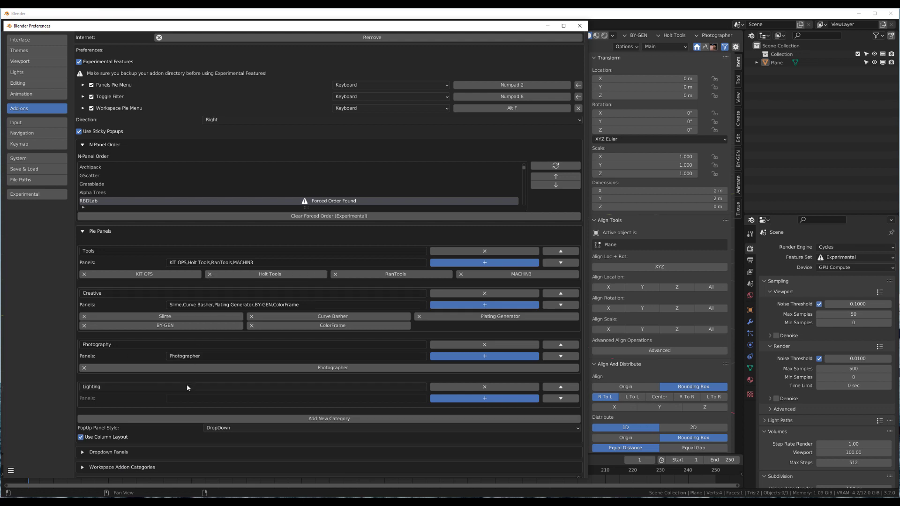
{"action": "left_click", "coordinate": [219, 428]}
{"action": "left_click", "coordinate": [219, 430]}
{"action": "scroll", "coordinate": [170, 435], "scroll_direction": "down", "scroll_amount": 1}
{"action": "left_click", "coordinate": [83, 216]}
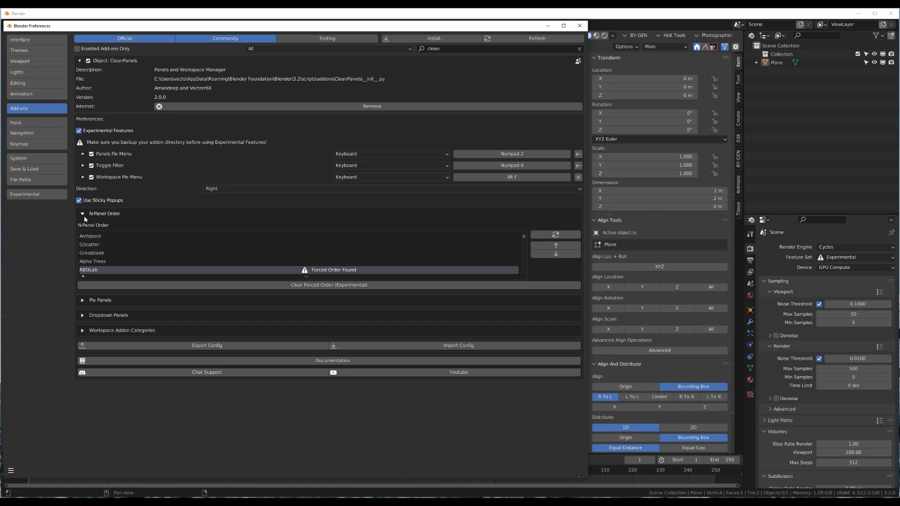
Expand the Dropdown Panels section and review its categories from Main down to TEST.
{"action": "left_click", "coordinate": [83, 315]}
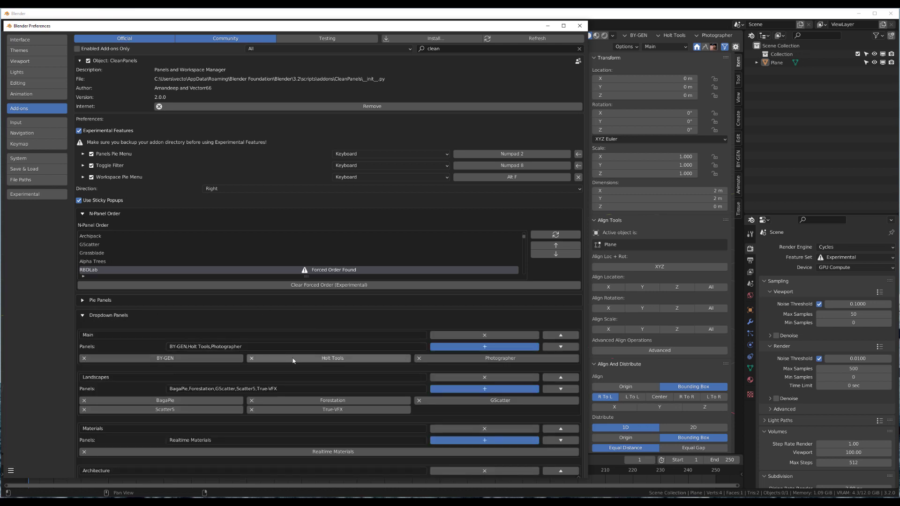
{"action": "scroll", "coordinate": [147, 331], "scroll_direction": "down", "scroll_amount": 1}
{"action": "scroll", "coordinate": [147, 332], "scroll_direction": "down", "scroll_amount": 5}
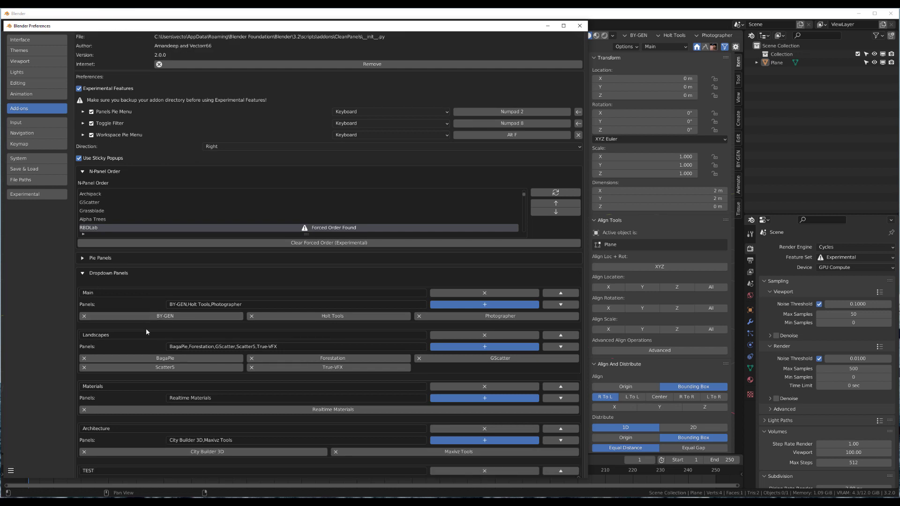
{"action": "scroll", "coordinate": [148, 332], "scroll_direction": "down", "scroll_amount": 4}
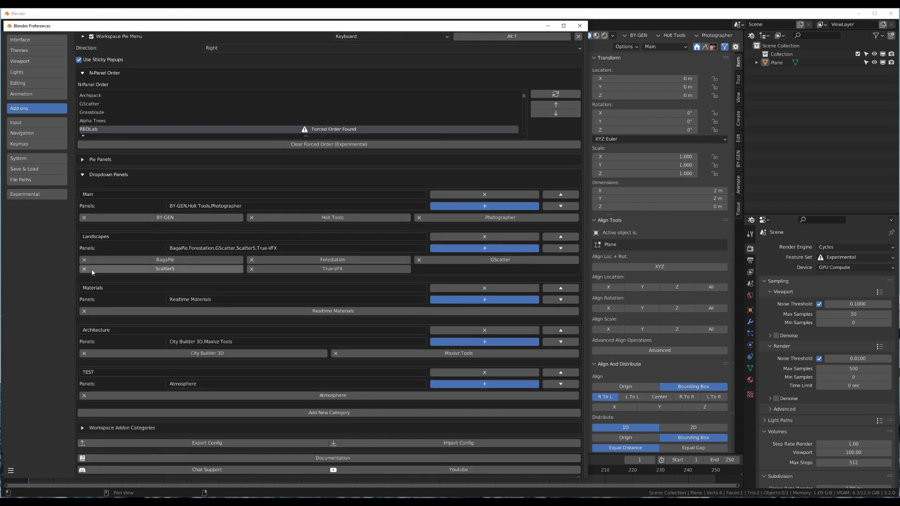
{"action": "scroll", "coordinate": [154, 355], "scroll_direction": "down", "scroll_amount": 1}
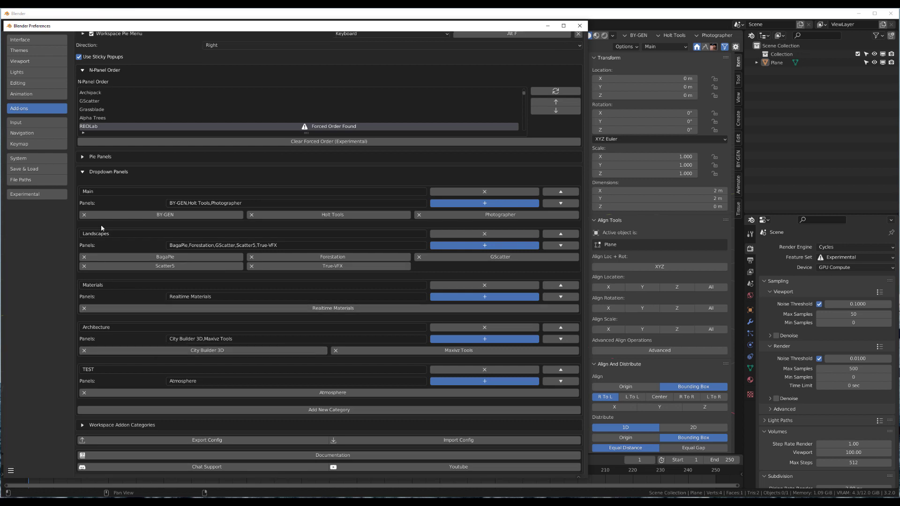
{"action": "left_click", "coordinate": [83, 172]}
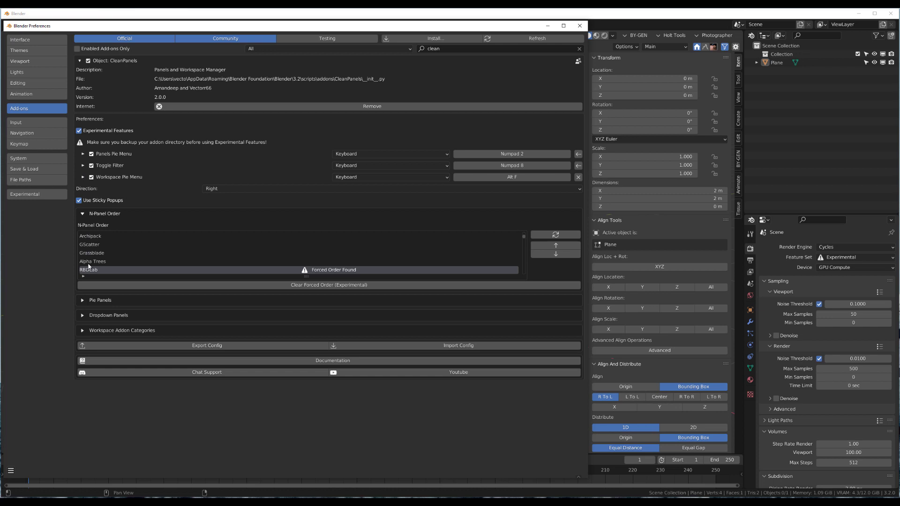
{"action": "left_click", "coordinate": [83, 317]}
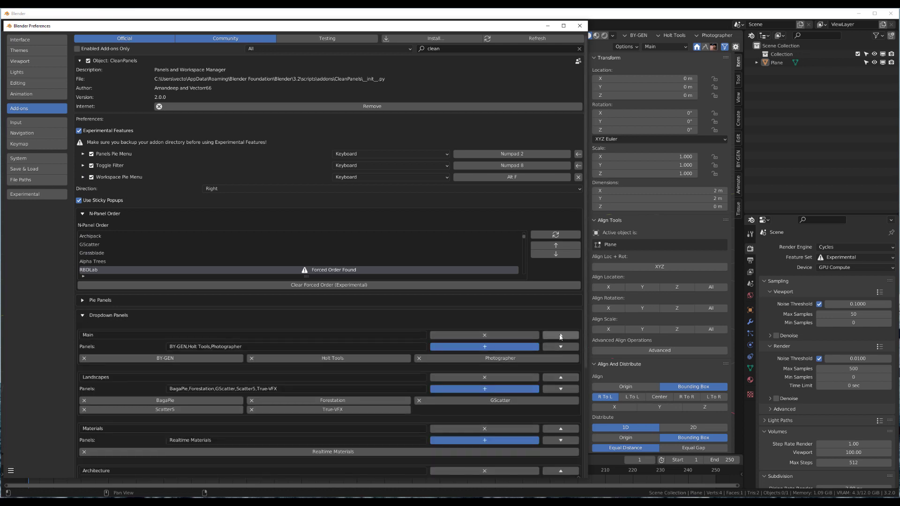
Move the Landscapes dropdown category above Main and back below it.
{"action": "scroll", "coordinate": [558, 348], "scroll_direction": "down", "scroll_amount": 6}
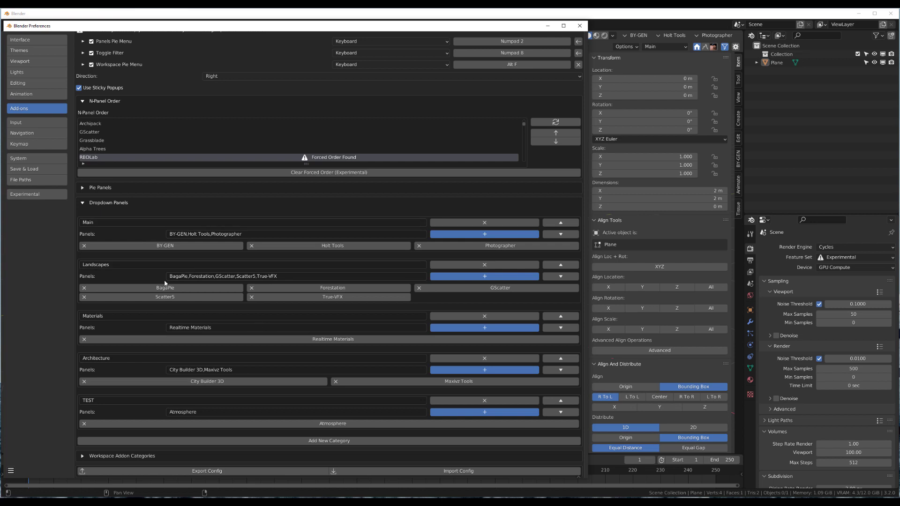
{"action": "left_click", "coordinate": [561, 265]}
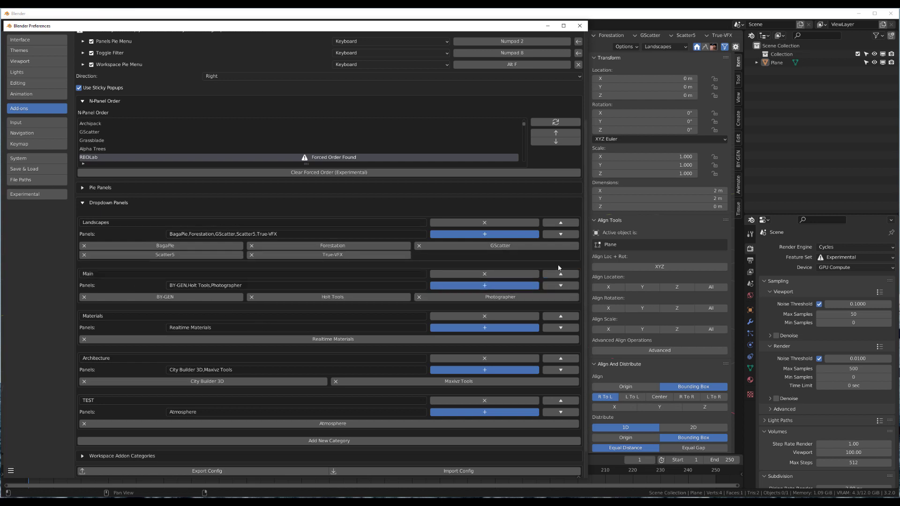
{"action": "left_click", "coordinate": [561, 234]}
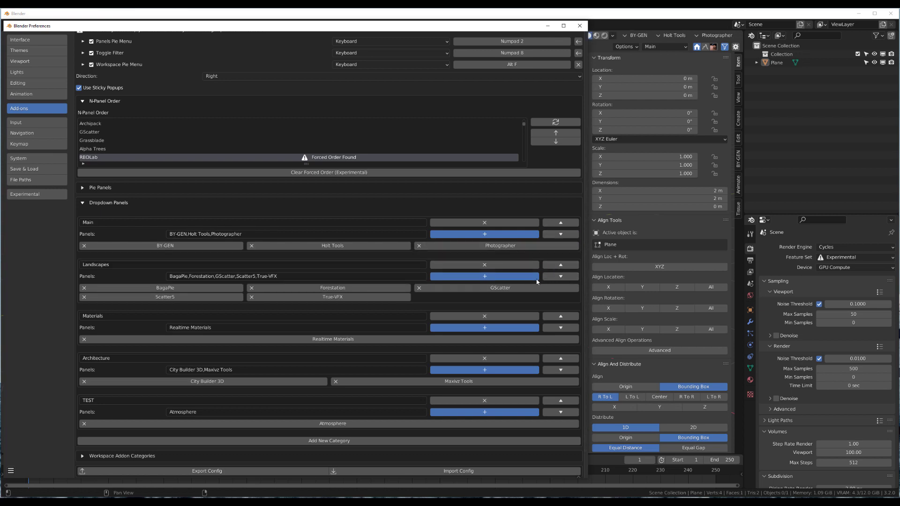
Send the Landscapes dropdown category to the bottom of the list, bring it to the very top, and collapse the Dropdown Panels section.
{"action": "left_click", "coordinate": [561, 277]}
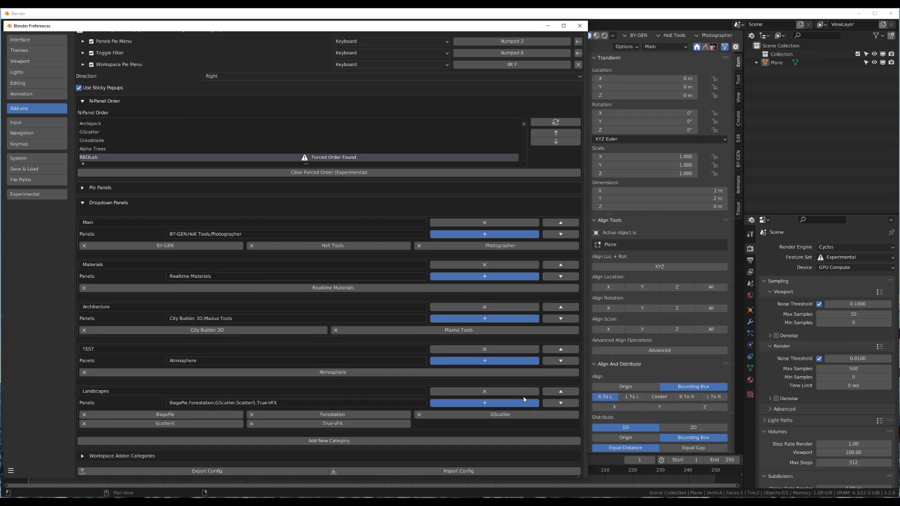
{"action": "left_click", "coordinate": [560, 392], "text": "ctrl"}
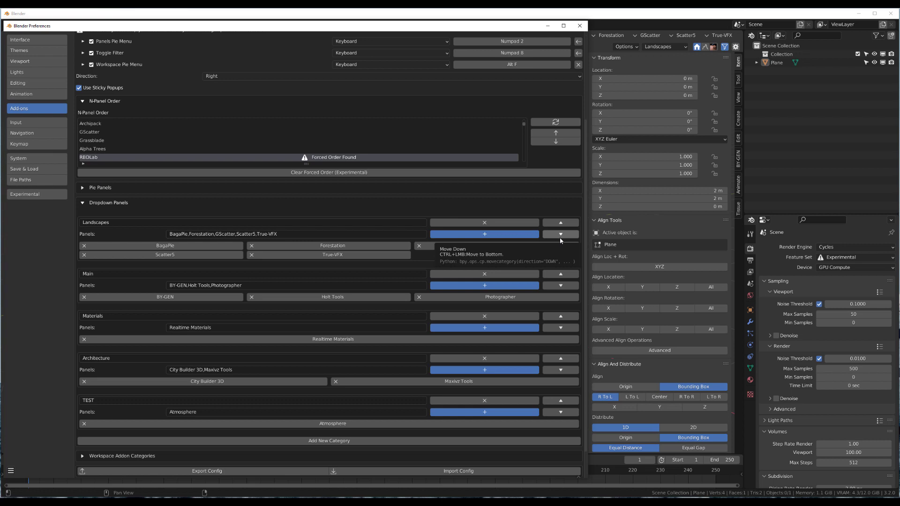
{"action": "left_click", "coordinate": [85, 203]}
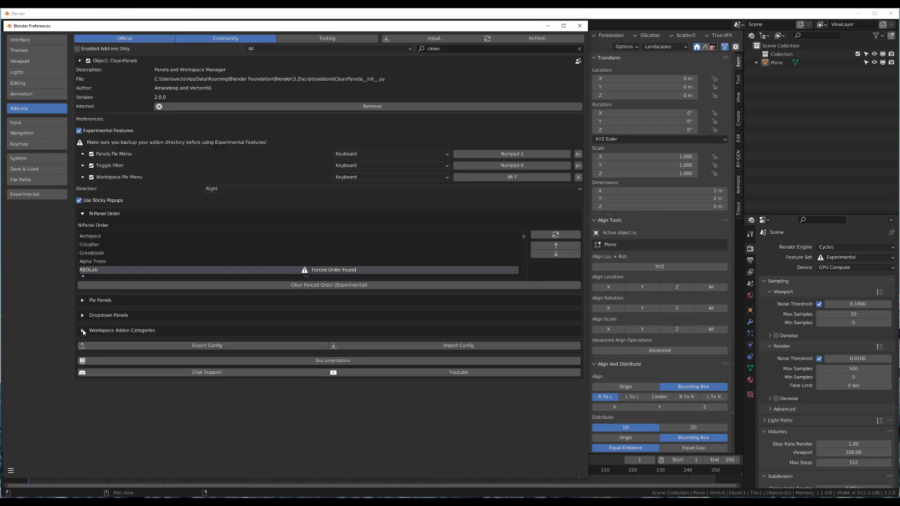
Review the Main, Landscapes and Modeling entries under Workspace Addon Categories and collapse the section.
{"action": "left_click", "coordinate": [82, 331]}
{"action": "scroll", "coordinate": [150, 308], "scroll_direction": "down", "scroll_amount": 5}
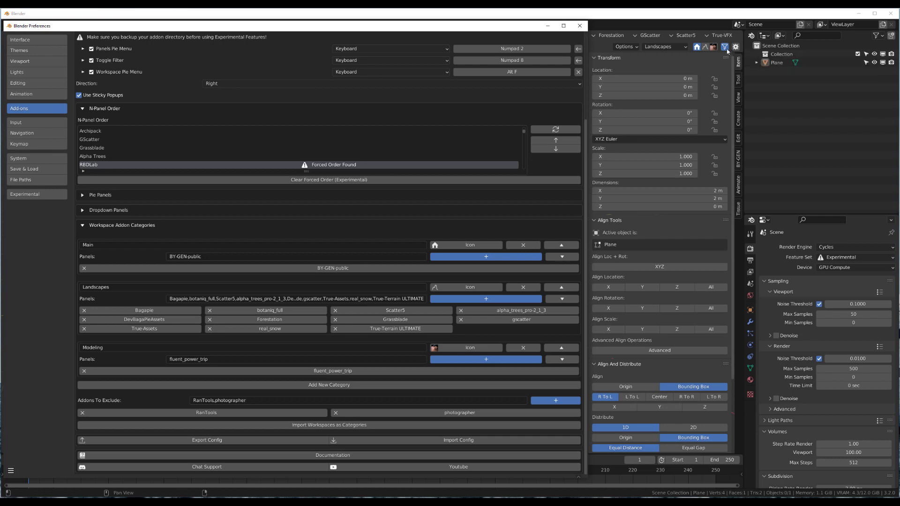
{"action": "left_click", "coordinate": [658, 47]}
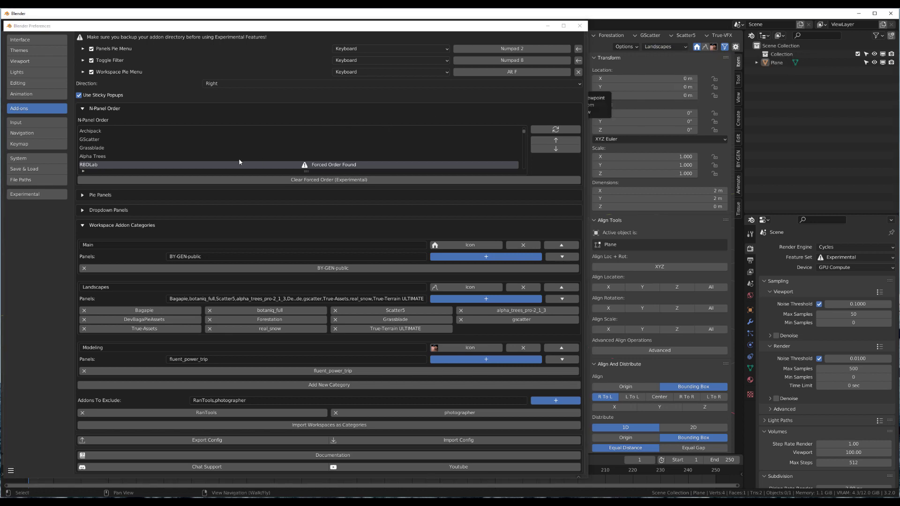
{"action": "left_click", "coordinate": [84, 224]}
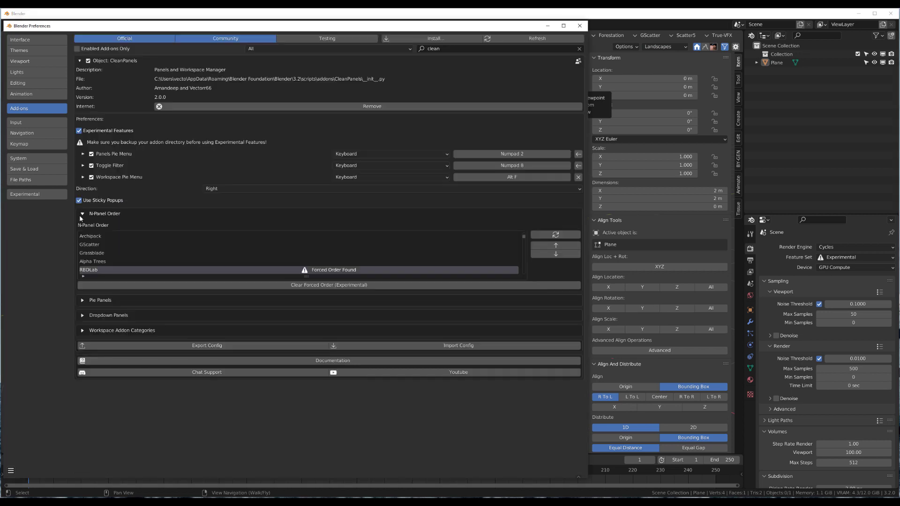
Check the order of the dropdown categories in the 3D viewport's category selector and close the list.
{"action": "left_click", "coordinate": [82, 315]}
{"action": "left_click", "coordinate": [83, 316]}
{"action": "left_click", "coordinate": [668, 47]}
{"action": "left_click", "coordinate": [668, 47]}
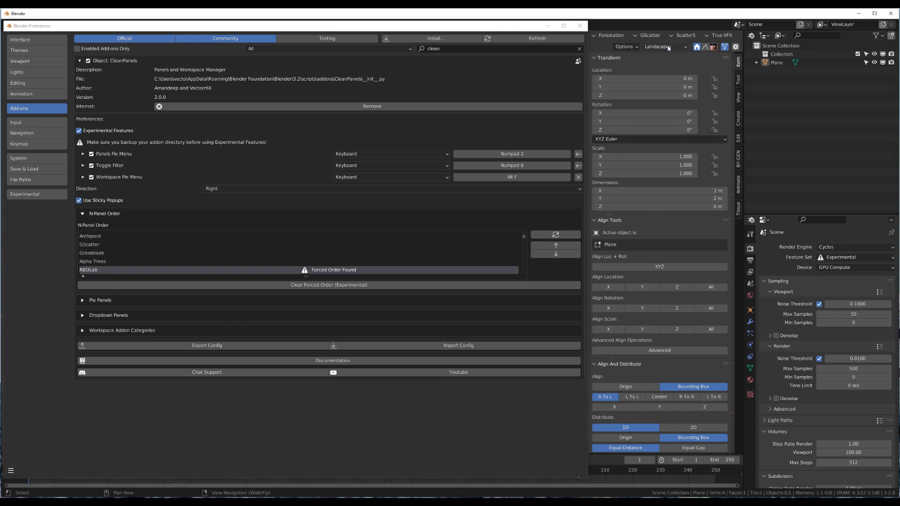
{"action": "left_click", "coordinate": [669, 48]}
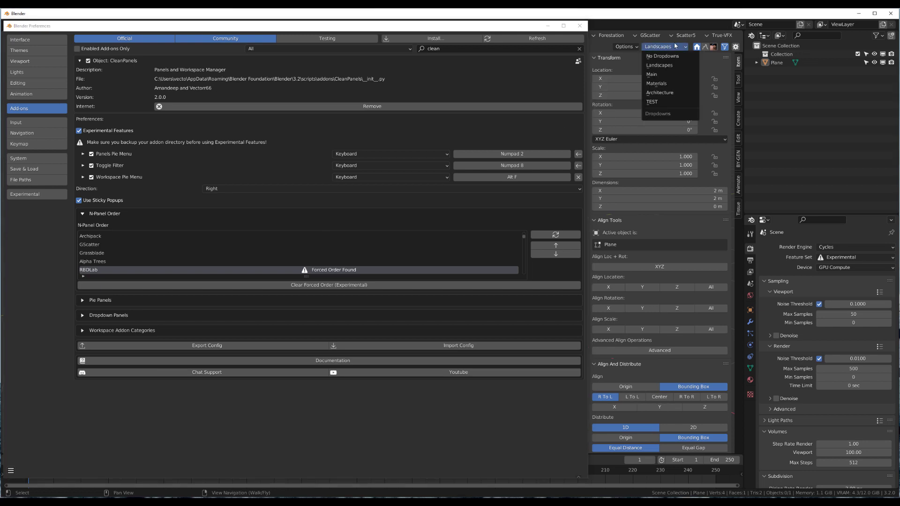
{"action": "left_click", "coordinate": [677, 47]}
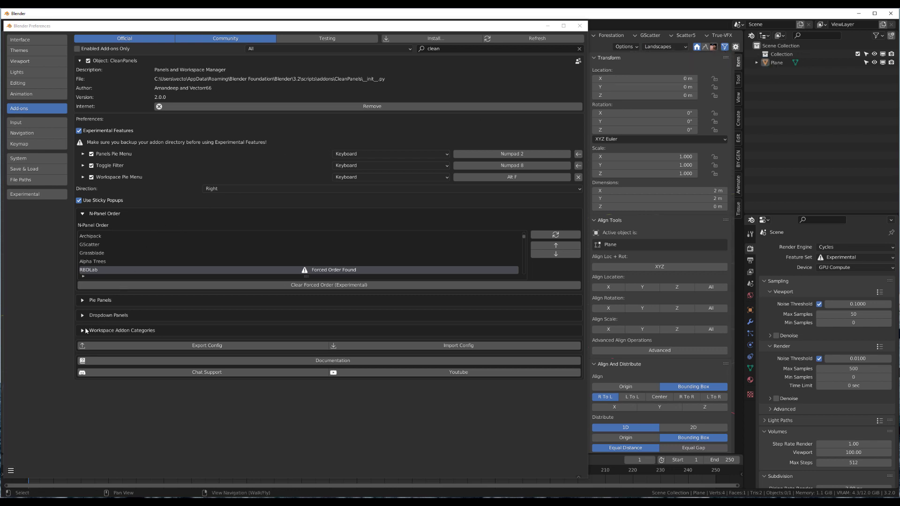
Expand Workspace Addon Categories and browse the icons available for the Main category without picking one.
{"action": "left_click", "coordinate": [87, 331]}
{"action": "scroll", "coordinate": [193, 314], "scroll_direction": "down", "scroll_amount": 3}
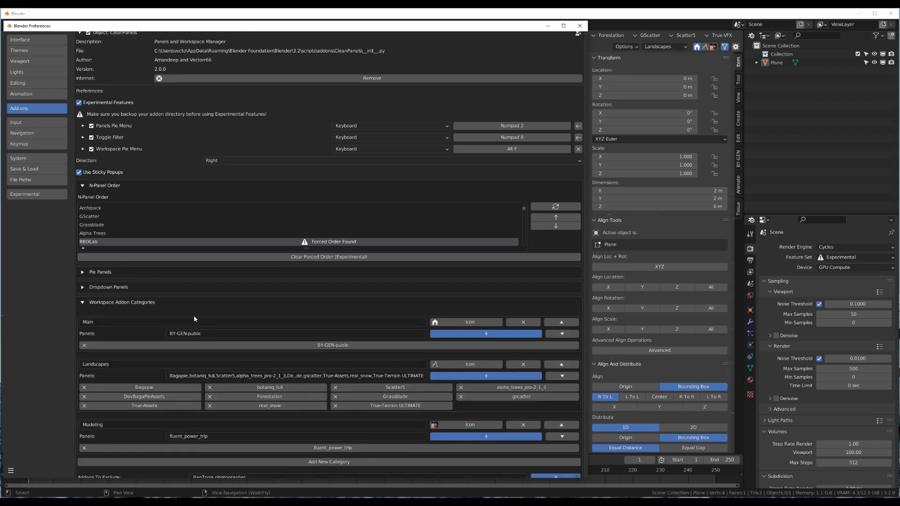
{"action": "scroll", "coordinate": [169, 284], "scroll_direction": "down", "scroll_amount": 3}
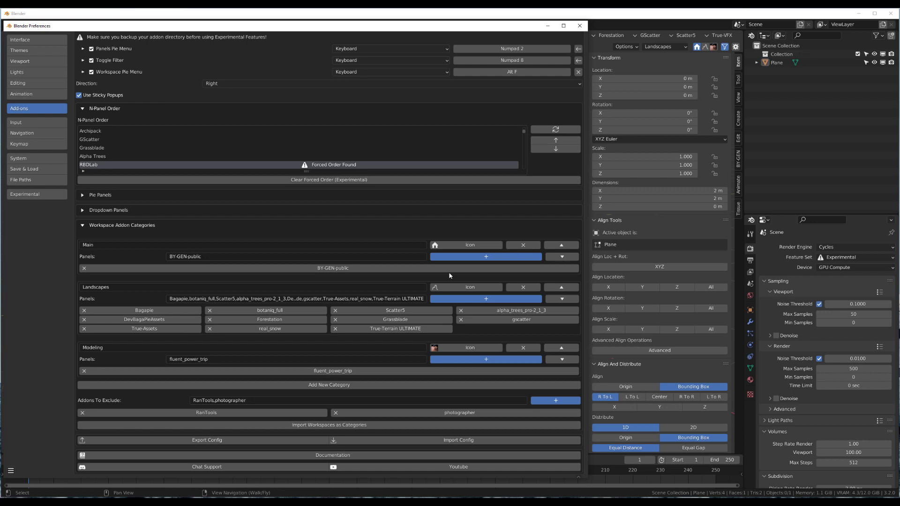
{"action": "left_click", "coordinate": [460, 245]}
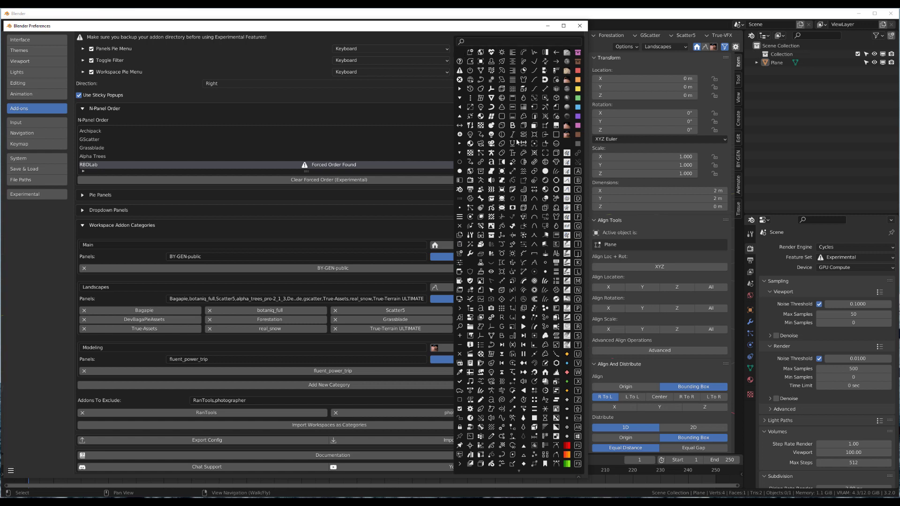
{"action": "scroll", "coordinate": [545, 276], "scroll_direction": "down", "scroll_amount": 5}
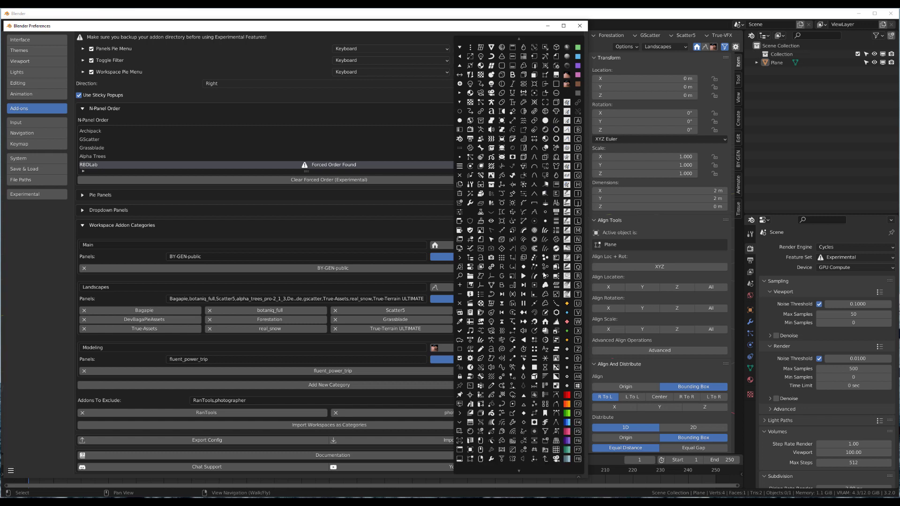
{"action": "scroll", "coordinate": [545, 276], "scroll_direction": "down", "scroll_amount": 15}
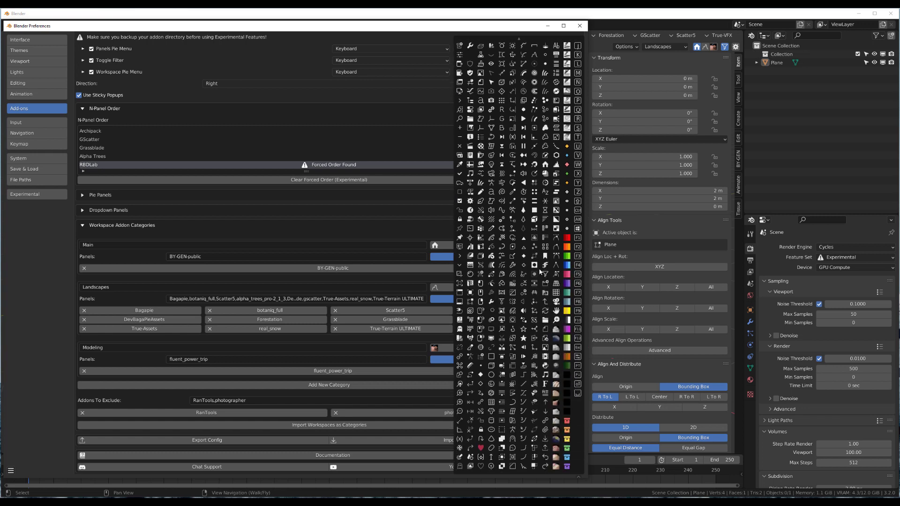
{"action": "scroll", "coordinate": [540, 272], "scroll_direction": "up", "scroll_amount": 20}
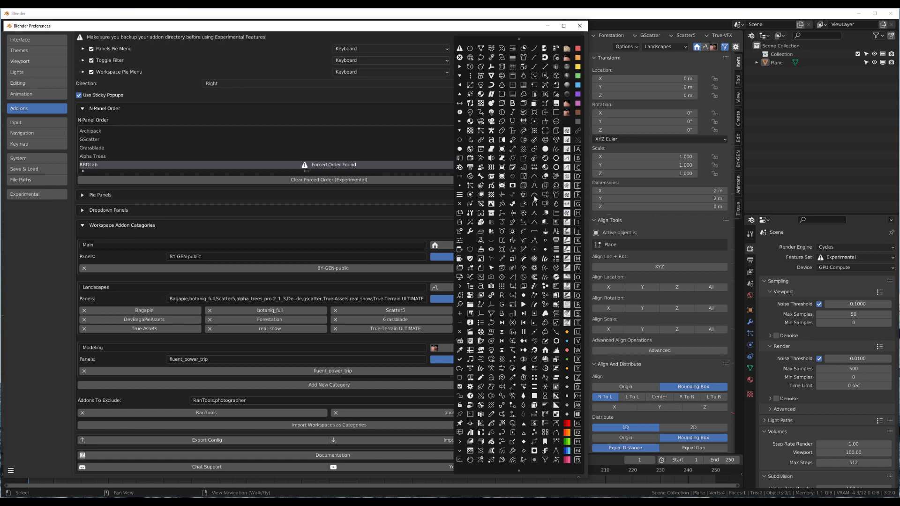
{"action": "scroll", "coordinate": [533, 190], "scroll_direction": "up", "scroll_amount": 2}
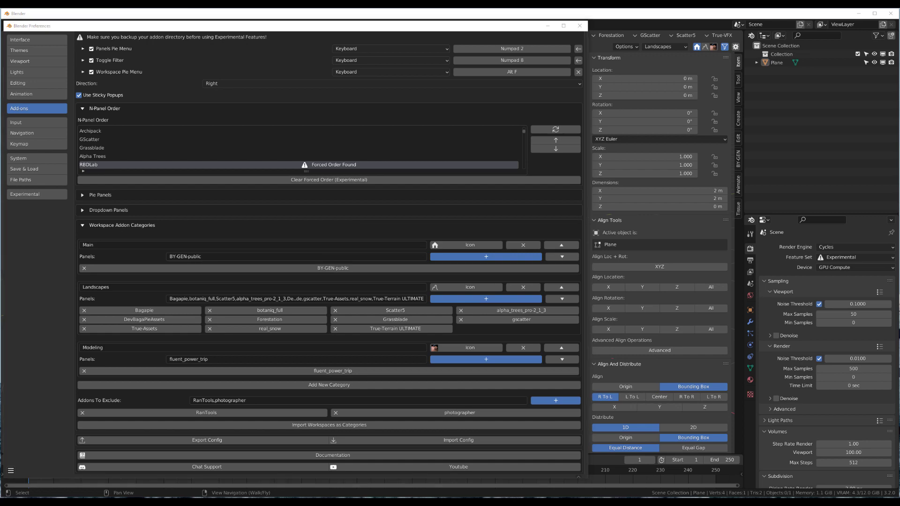
Close the preferences and inspect the Dropdown Panels and Workspace Addon Categories sections in the viewport's Clean Panels settings popup.
{"action": "left_click", "coordinate": [579, 25]}
{"action": "left_click", "coordinate": [735, 46]}
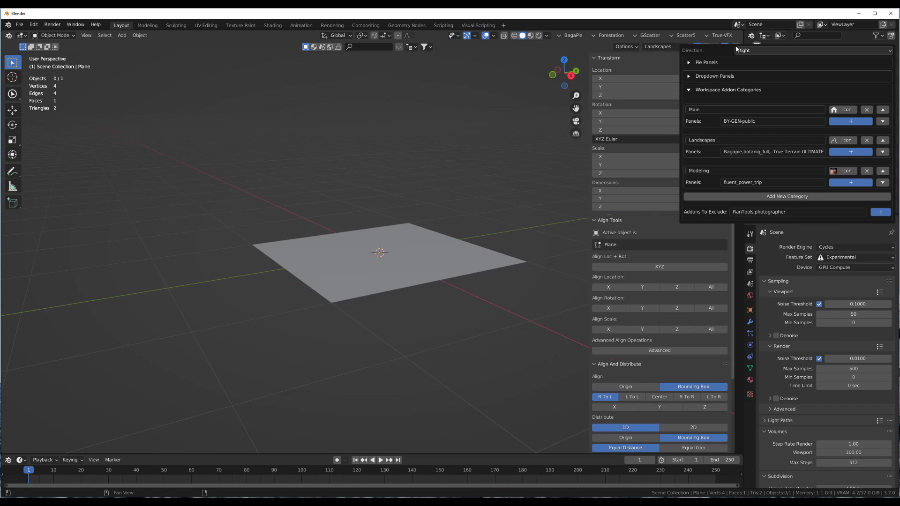
{"action": "left_click_drag", "start_coordinate": [721, 48], "coordinate": [280, 69]}
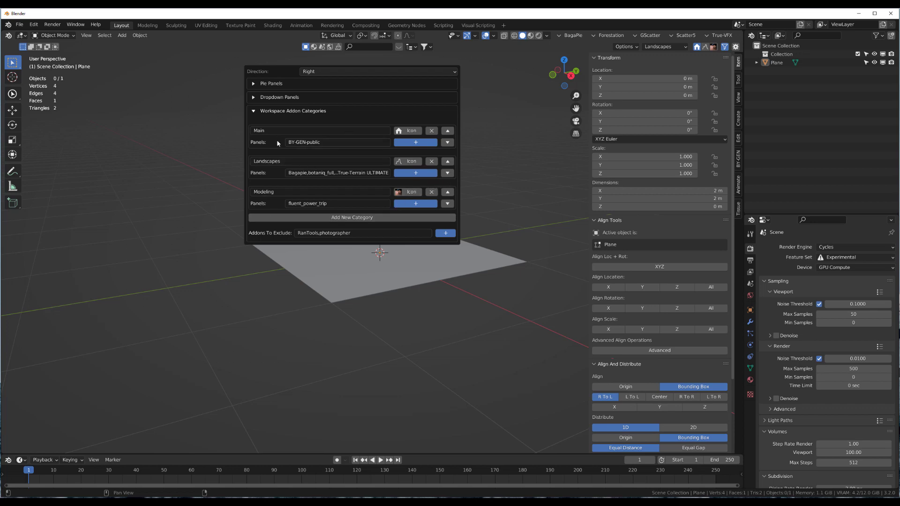
{"action": "left_click", "coordinate": [253, 112]}
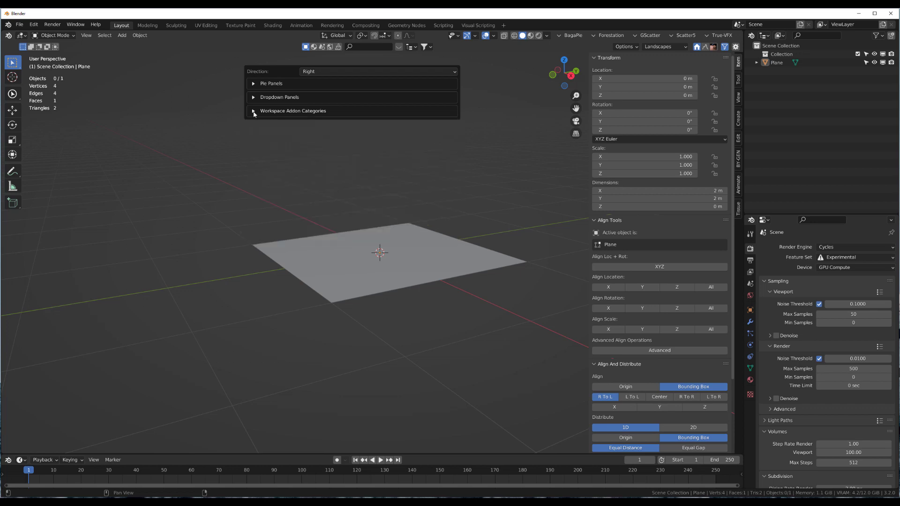
{"action": "left_click", "coordinate": [254, 112]}
{"action": "left_click", "coordinate": [254, 97]}
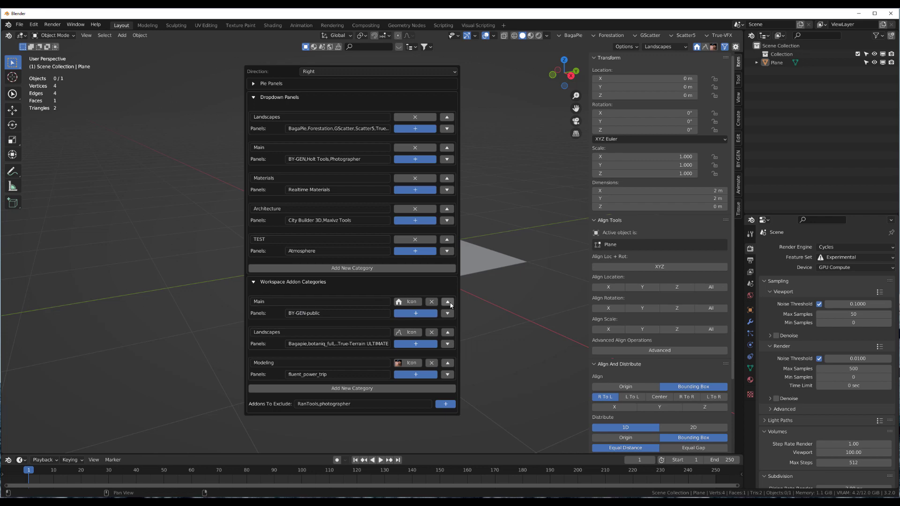
{"action": "key", "text": "Escape"}
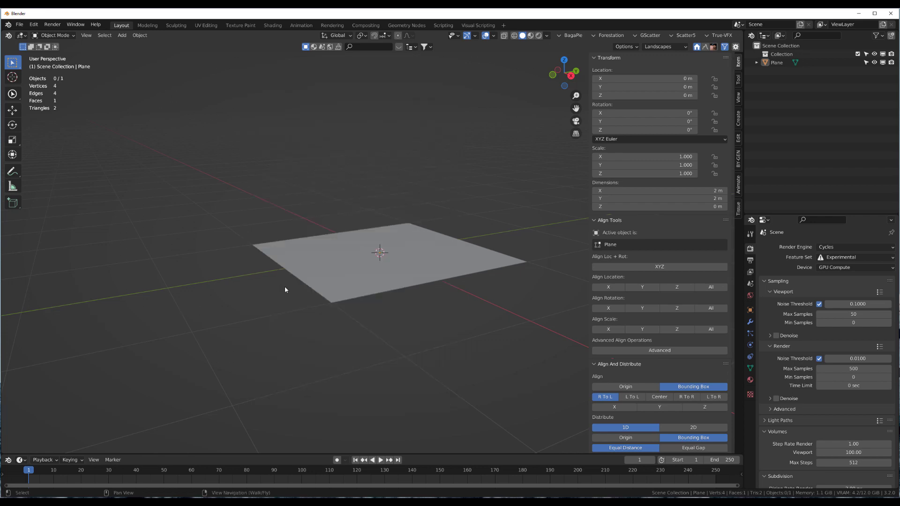
In the Clean Panels settings popup, move the Modeling workspace category above Landscapes and close the popup.
{"action": "left_click", "coordinate": [736, 47]}
{"action": "left_click_drag", "start_coordinate": [717, 48], "coordinate": [315, 64]}
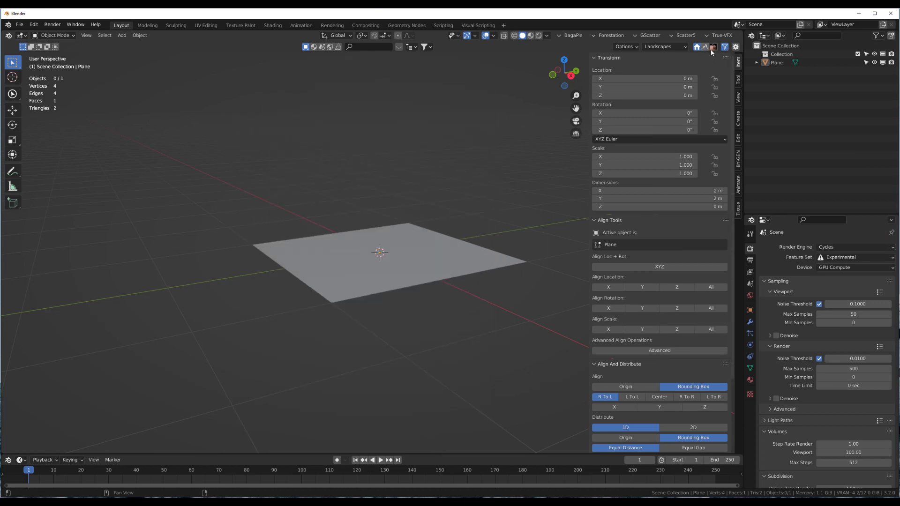
{"action": "left_click", "coordinate": [735, 47]}
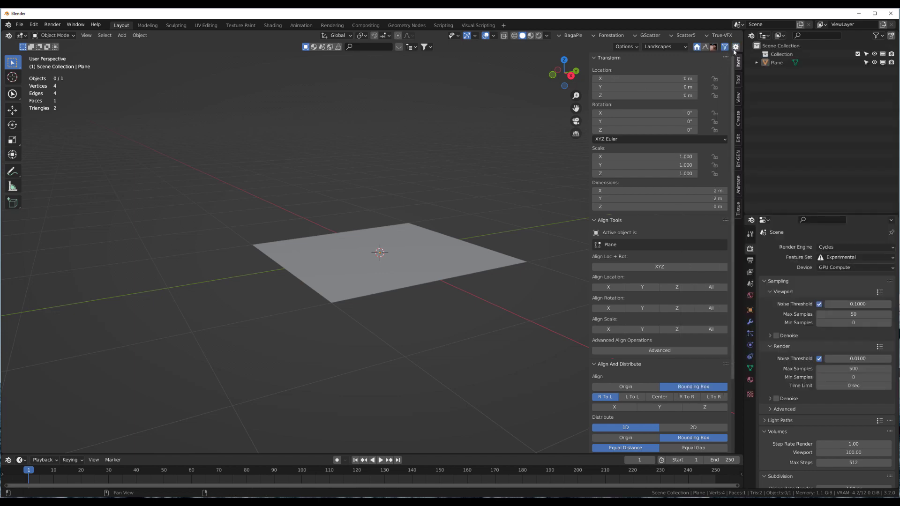
{"action": "left_click", "coordinate": [735, 48]}
{"action": "left_click_drag", "start_coordinate": [716, 52], "coordinate": [285, 66]}
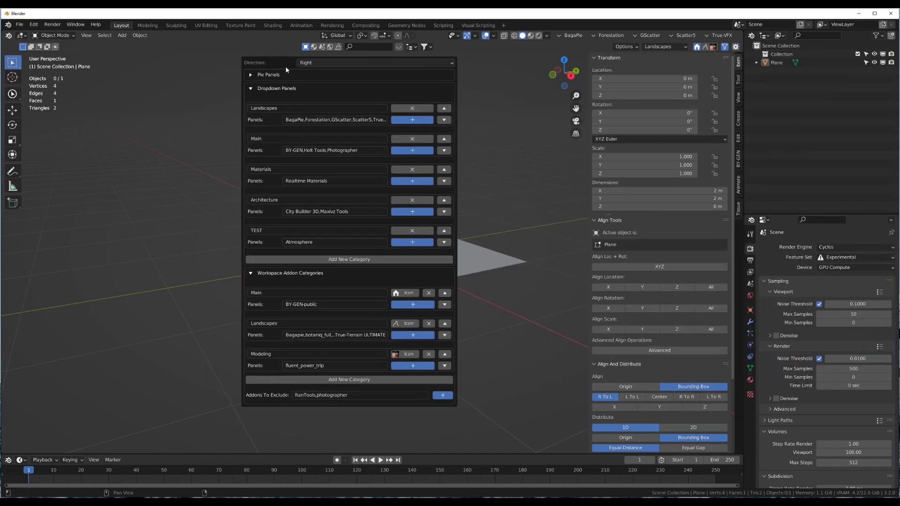
{"action": "left_click", "coordinate": [445, 356]}
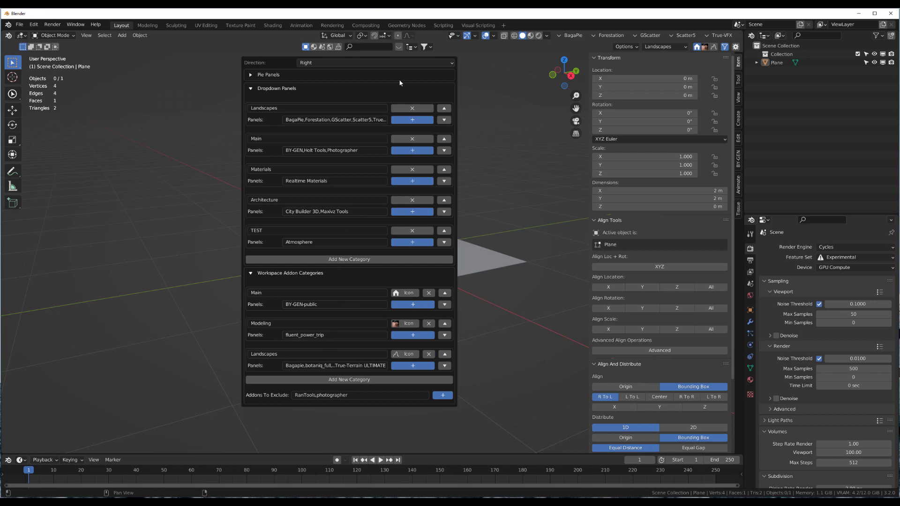
{"action": "left_click", "coordinate": [490, 71]}
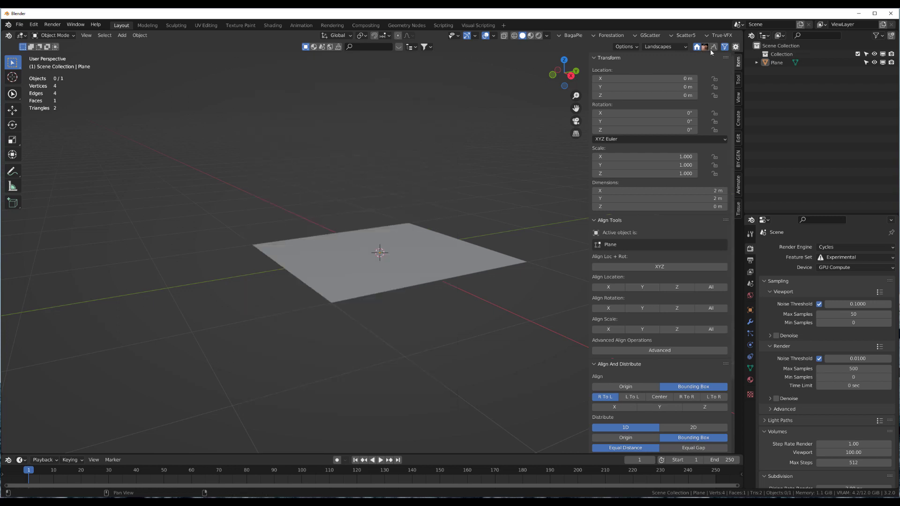
Reopen the Clean Panels settings popup and open the TEST dropdown category's panel list for editing.
{"action": "left_click", "coordinate": [736, 47]}
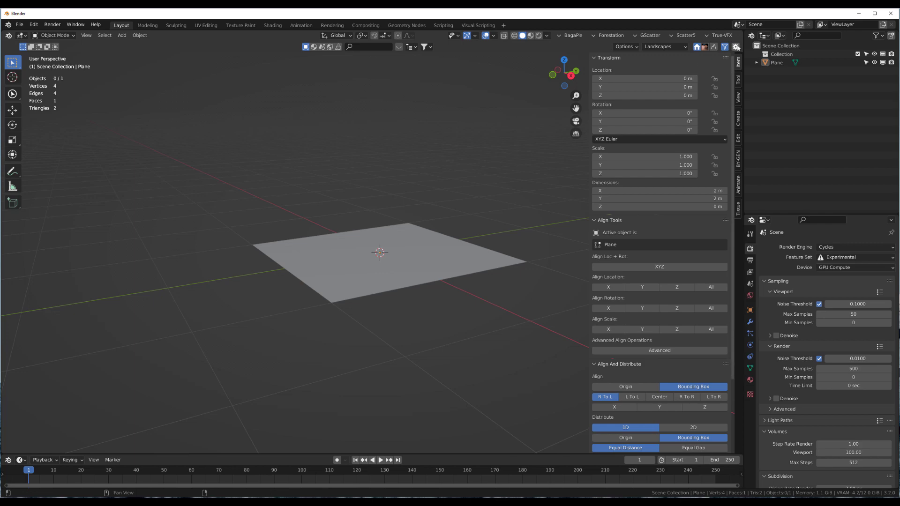
{"action": "left_click", "coordinate": [736, 48]}
{"action": "left_click_drag", "start_coordinate": [696, 59], "coordinate": [295, 74]}
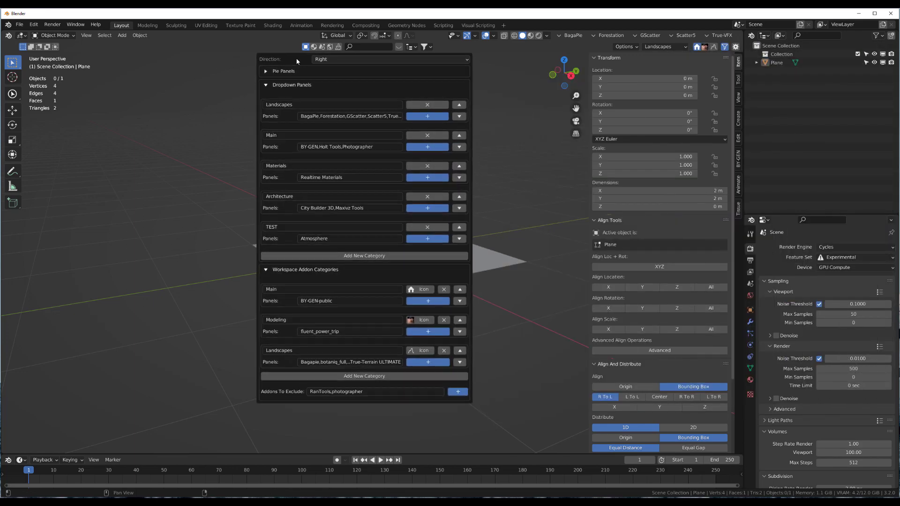
{"action": "left_click", "coordinate": [335, 240]}
{"action": "left_click", "coordinate": [360, 240]}
{"action": "key", "text": "Return"}
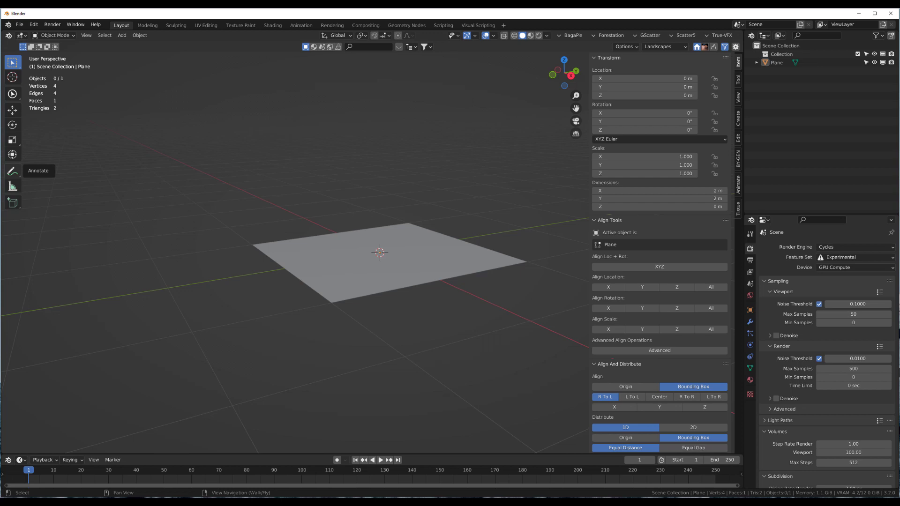
Reopen the add-on preferences in an enlarged window and collapse the N-Panel Order section.
{"action": "key", "text": "shift+a"}
{"action": "left_click", "coordinate": [316, 139]}
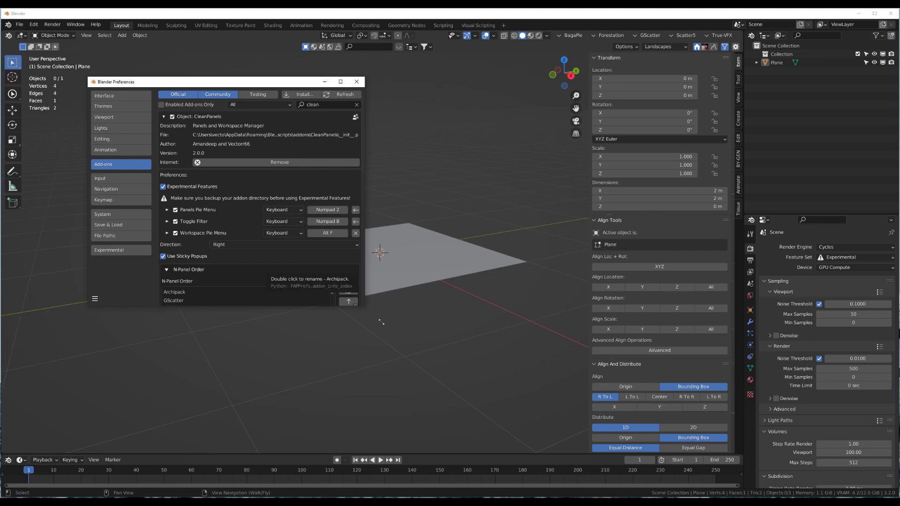
{"action": "left_click_drag", "start_coordinate": [365, 308], "coordinate": [582, 440]}
{"action": "scroll", "coordinate": [399, 297], "scroll_direction": "down", "scroll_amount": 2}
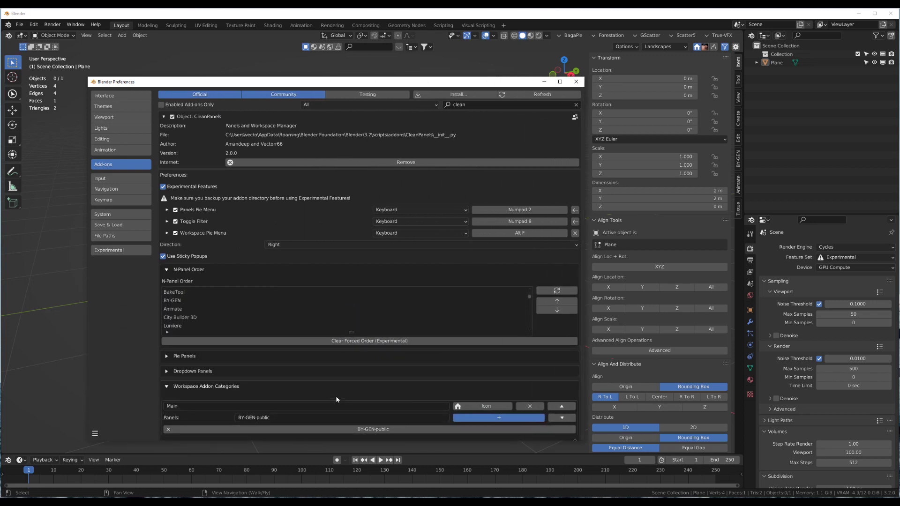
{"action": "left_click", "coordinate": [167, 269]}
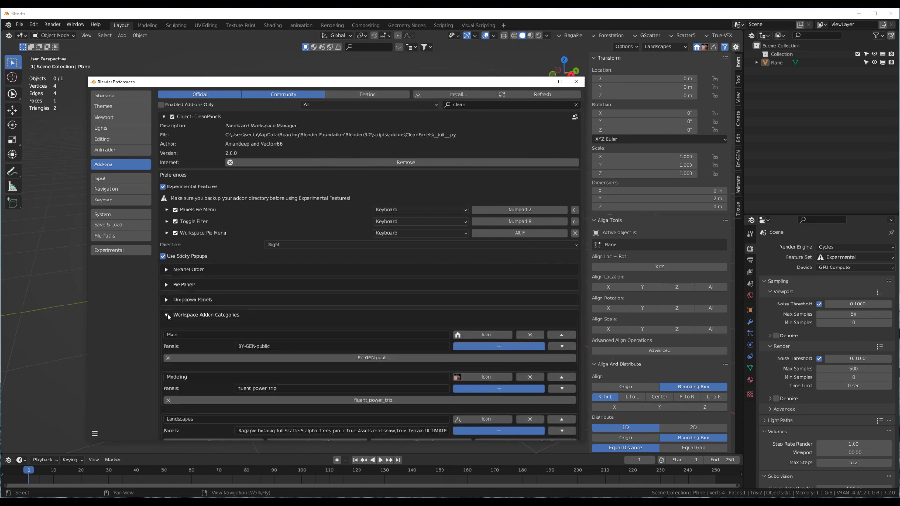
Search the icon picker for home and assign the home icon to the Main workspace addon category.
{"action": "scroll", "coordinate": [347, 302], "scroll_direction": "down", "scroll_amount": 2}
{"action": "left_click", "coordinate": [484, 292]}
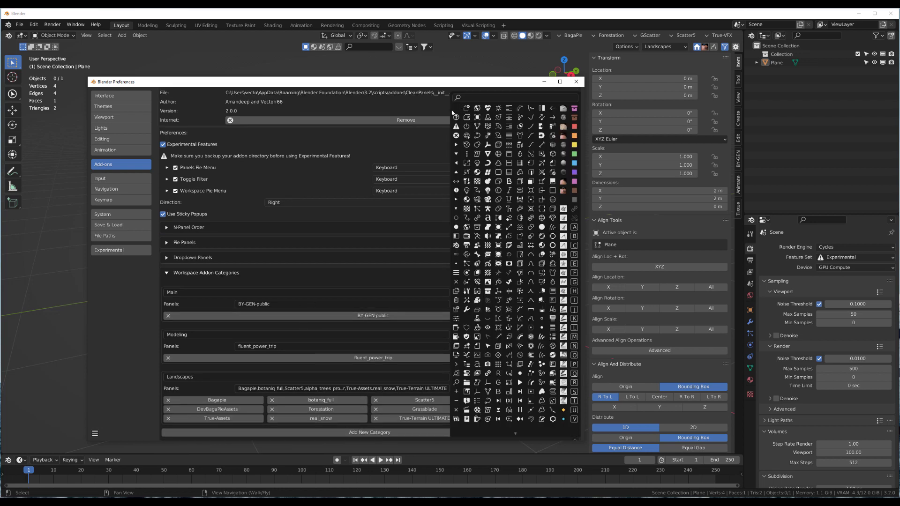
{"action": "key", "text": "Escape"}
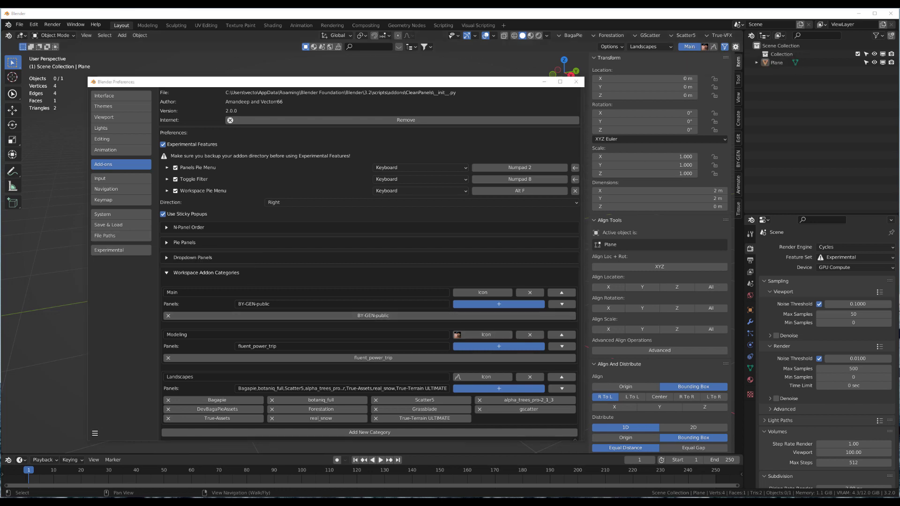
{"action": "left_click", "coordinate": [473, 297]}
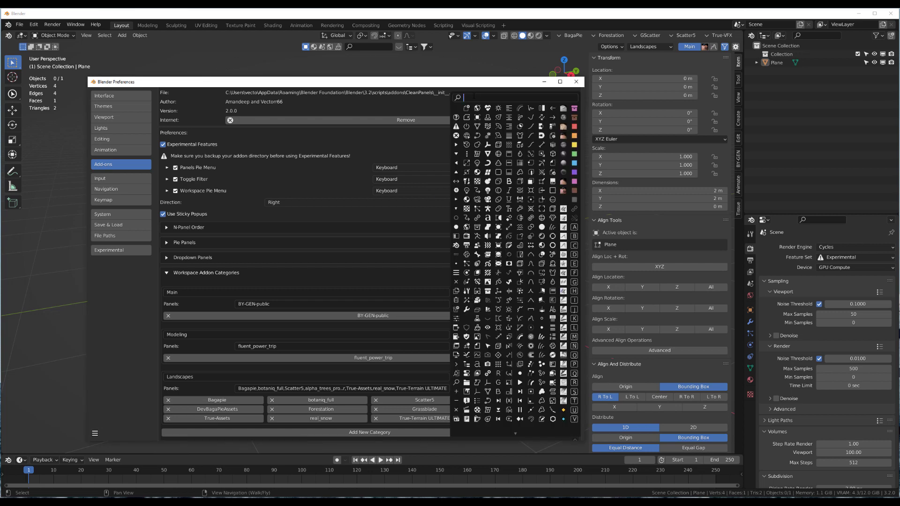
{"action": "type", "text": "homa"}
{"action": "key", "text": "Return"}
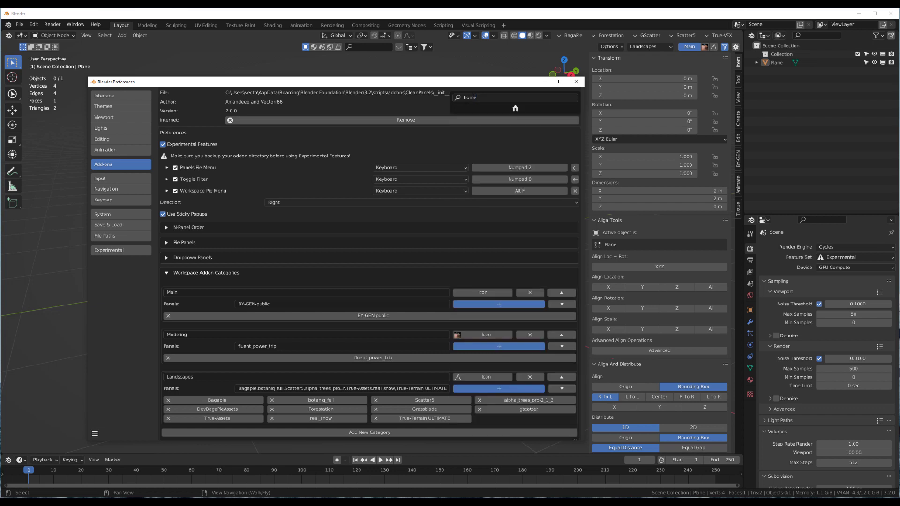
{"action": "left_click", "coordinate": [515, 108]}
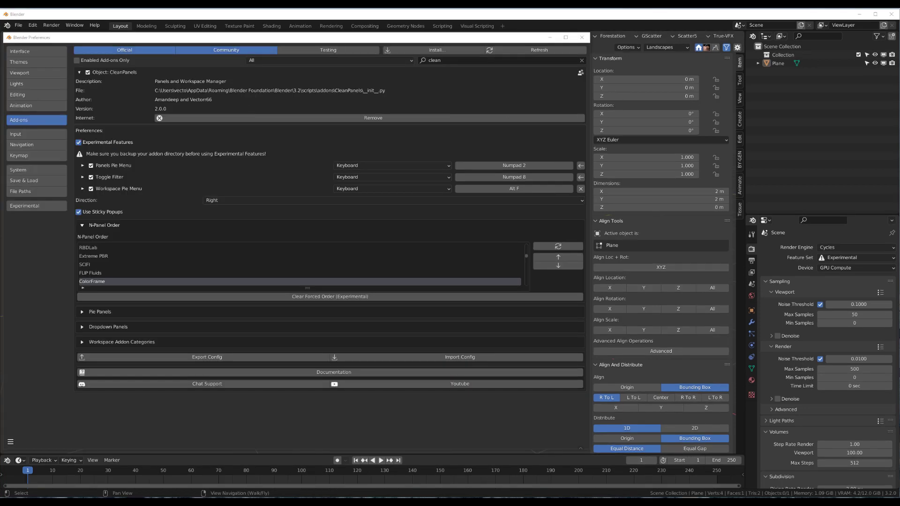
Look through the N-Panel Order list from start to end and select the Scatter5 entry.
{"action": "left_click_drag", "start_coordinate": [132, 37], "coordinate": [132, 35]}
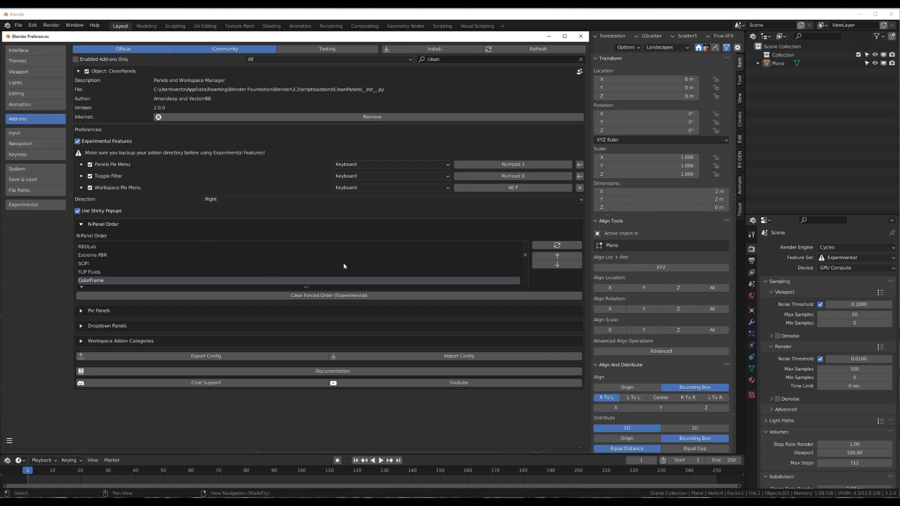
{"action": "scroll", "coordinate": [344, 266], "scroll_direction": "up", "scroll_amount": 15}
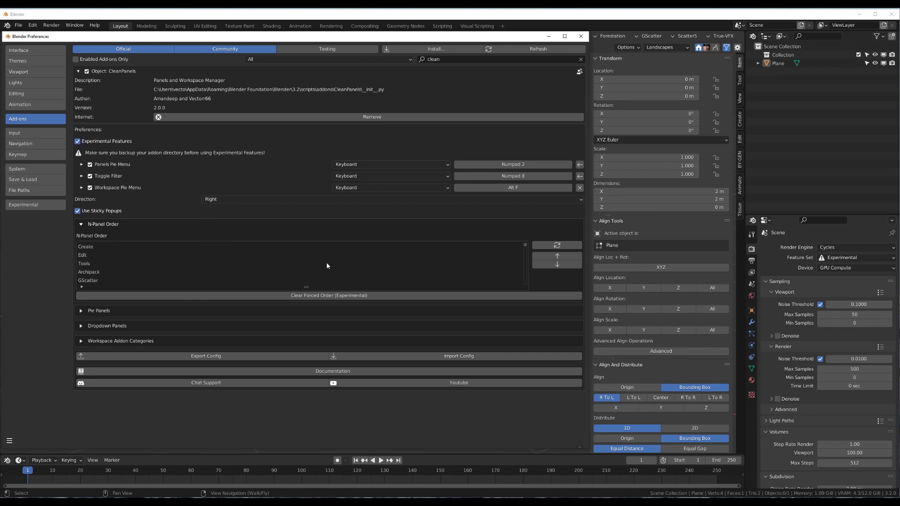
{"action": "scroll", "coordinate": [327, 263], "scroll_direction": "down", "scroll_amount": 8}
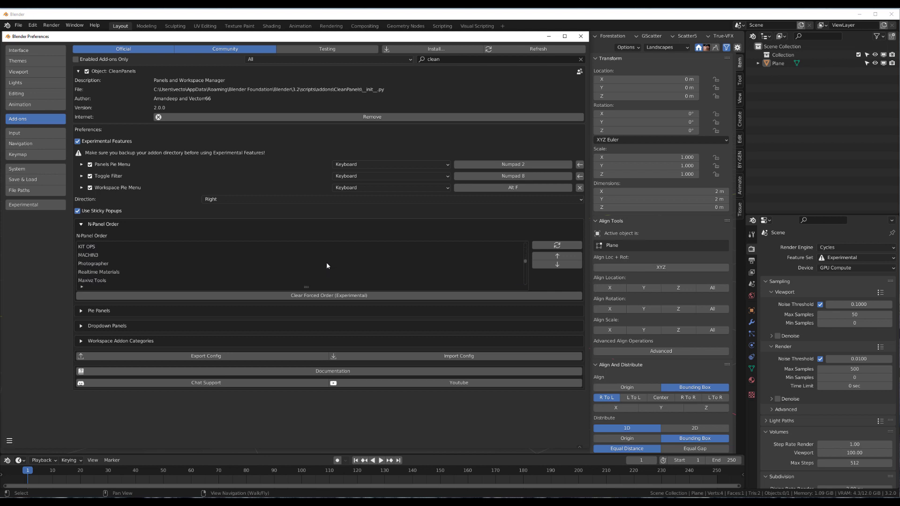
{"action": "scroll", "coordinate": [326, 263], "scroll_direction": "down", "scroll_amount": 6}
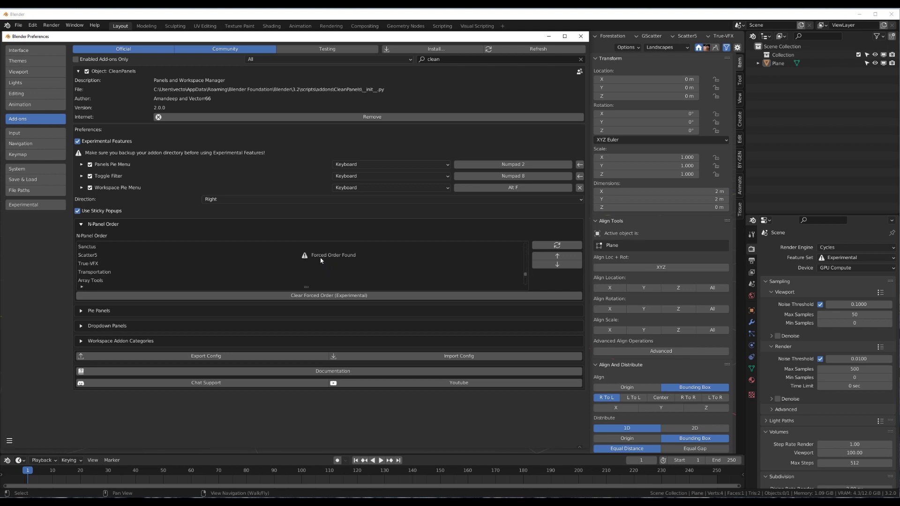
{"action": "left_click", "coordinate": [354, 258]}
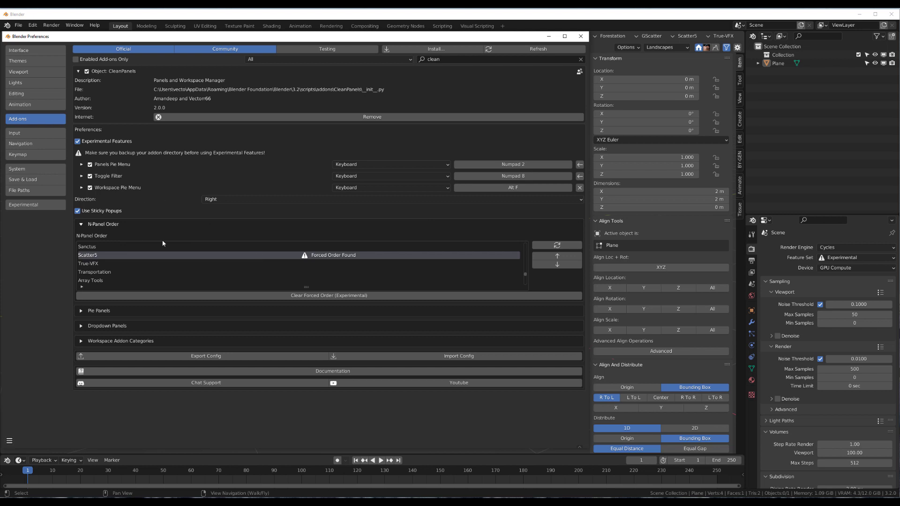
Expand the Workspace Addon Categories section and check the Main category's icon setting and the viewport's list of dropdown categories.
{"action": "left_click", "coordinate": [81, 341]}
{"action": "left_click", "coordinate": [469, 361]}
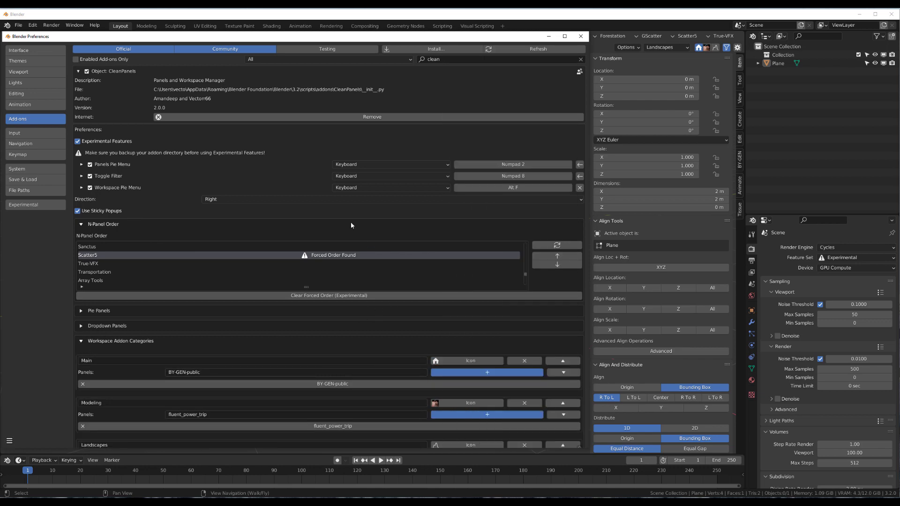
{"action": "left_click", "coordinate": [459, 360]}
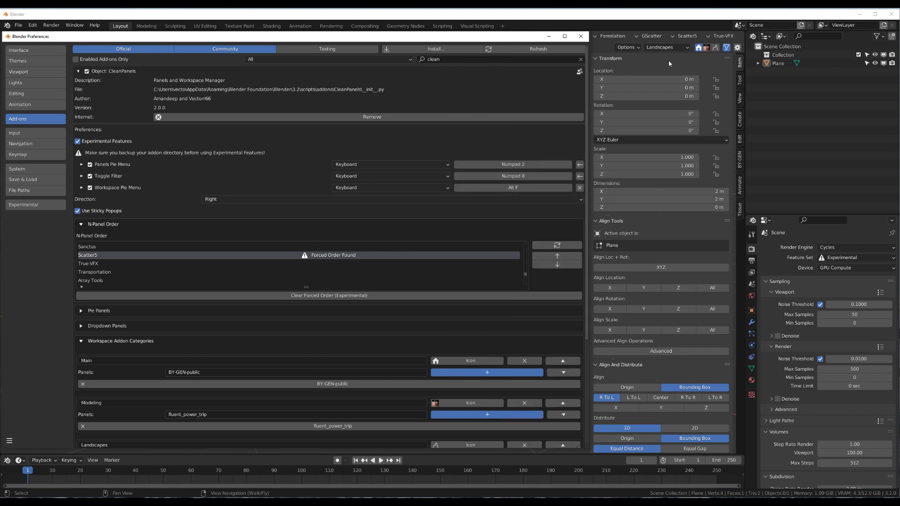
{"action": "left_click", "coordinate": [668, 48]}
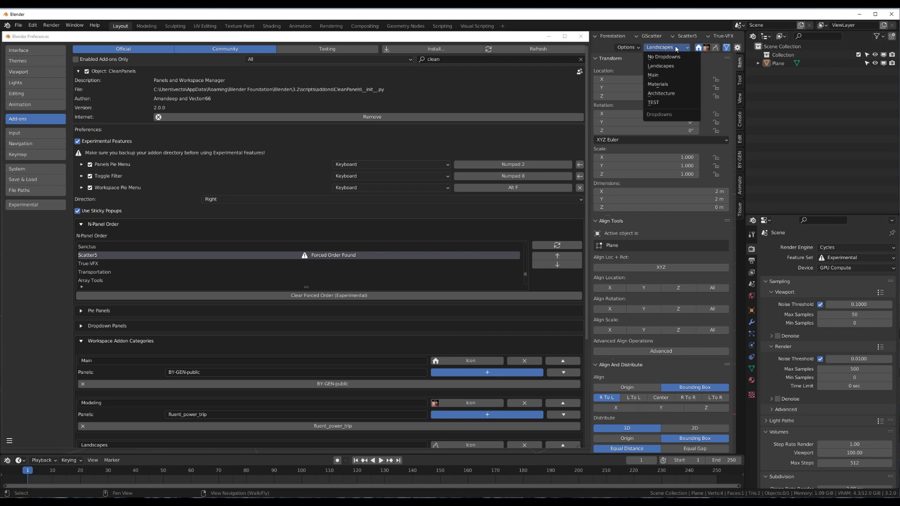
{"action": "left_click", "coordinate": [671, 48]}
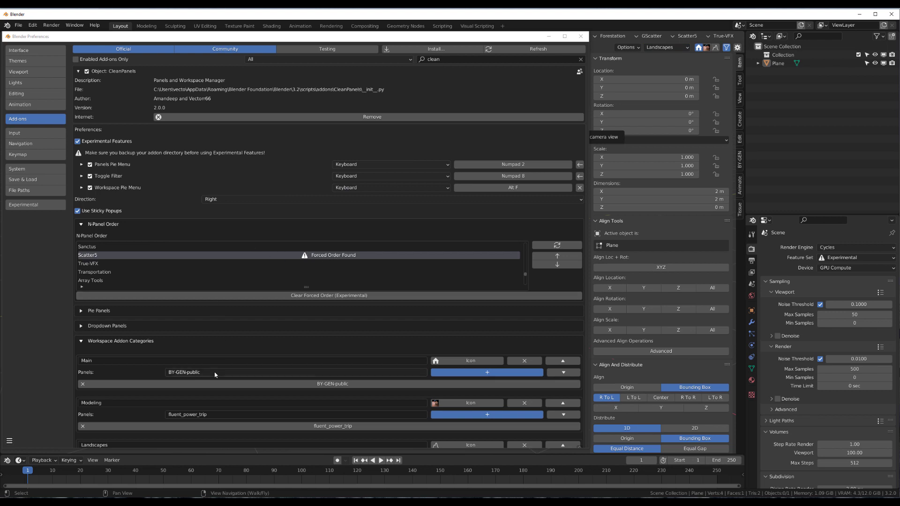
Move the Main workspace category below Modeling and back above it.
{"action": "scroll", "coordinate": [215, 412], "scroll_direction": "down", "scroll_amount": 3}
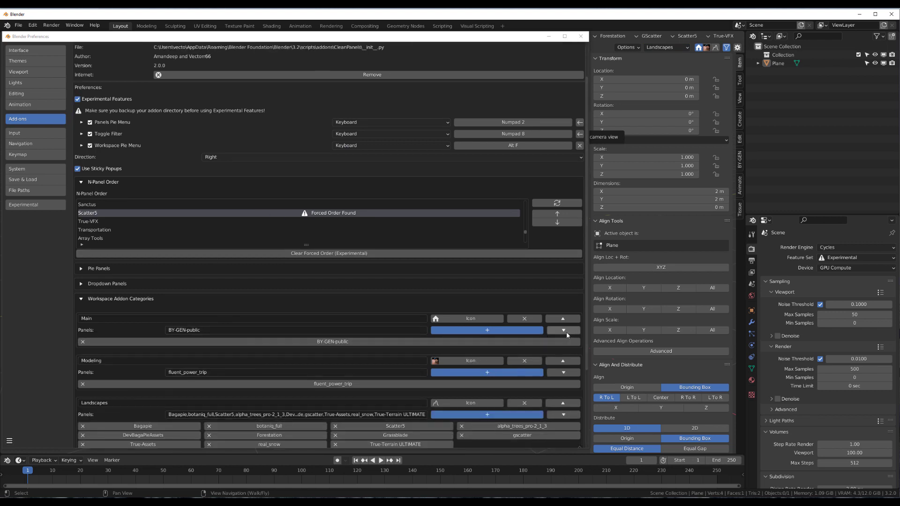
{"action": "left_click", "coordinate": [566, 333]}
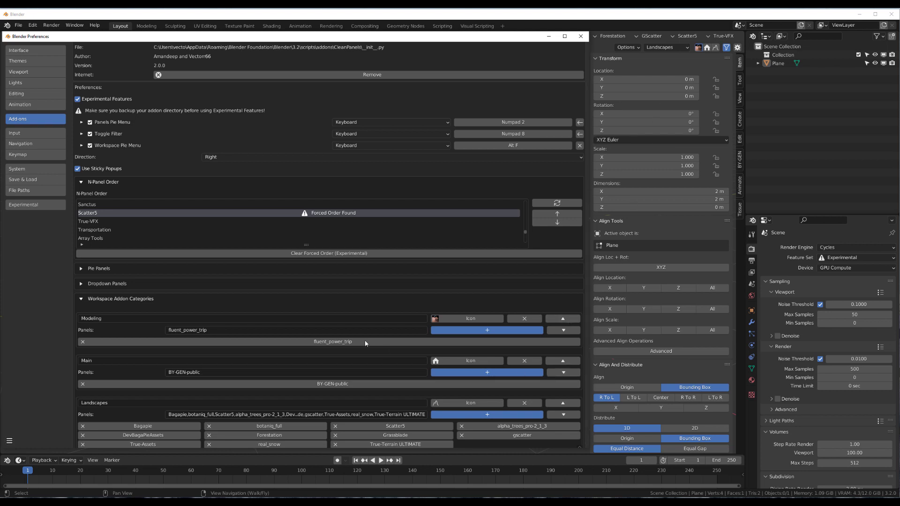
{"action": "left_click", "coordinate": [563, 361]}
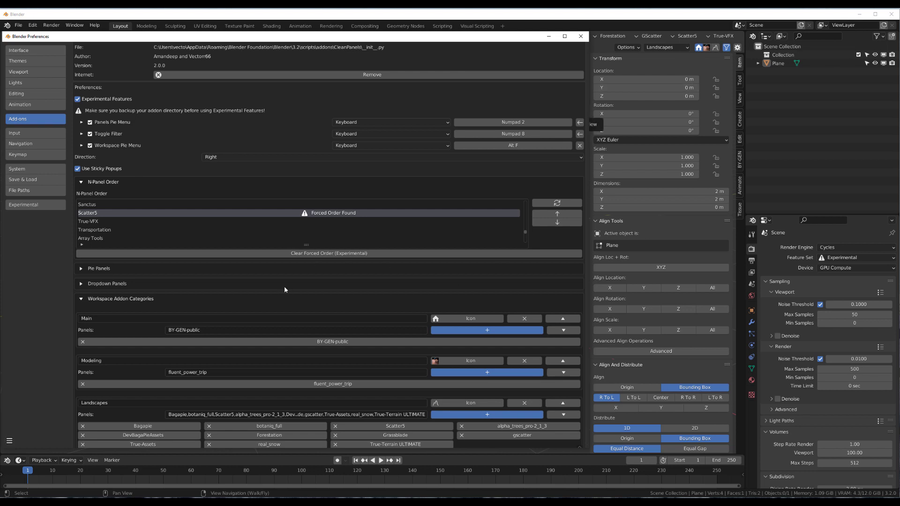
Collapse the Workspace Addon Categories section and expand Pie Panels to review its categories, popup panel style and column layout option.
{"action": "scroll", "coordinate": [284, 286], "scroll_direction": "down", "scroll_amount": 2}
{"action": "left_click", "coordinate": [80, 270]}
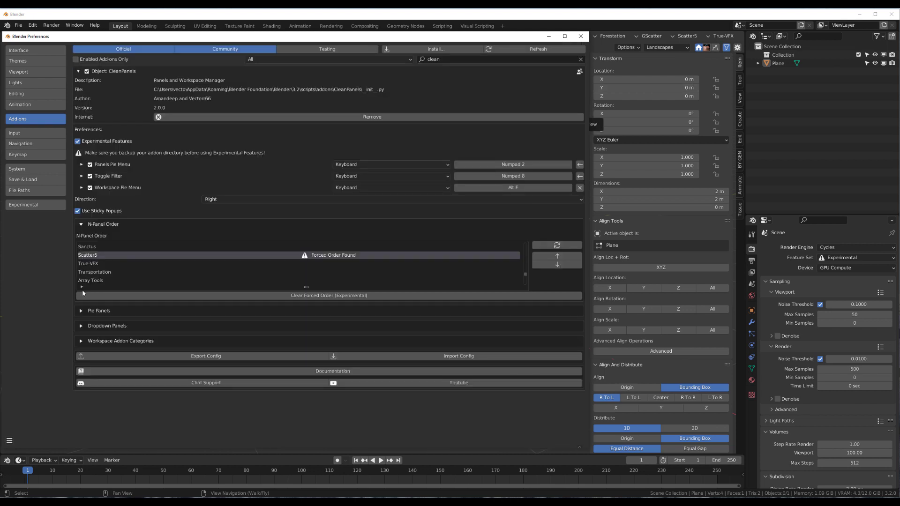
{"action": "left_click", "coordinate": [143, 309]}
{"action": "scroll", "coordinate": [144, 300], "scroll_direction": "down", "scroll_amount": 6}
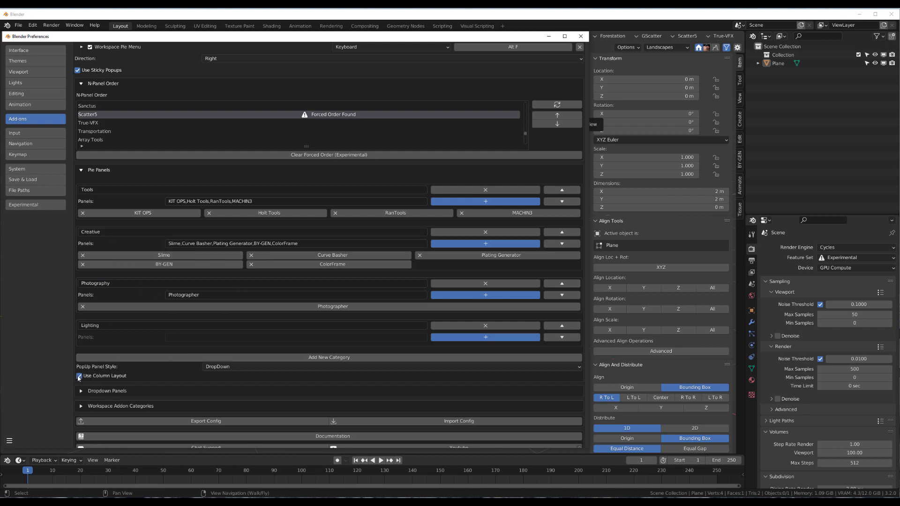
{"action": "scroll", "coordinate": [162, 359], "scroll_direction": "down", "scroll_amount": 1}
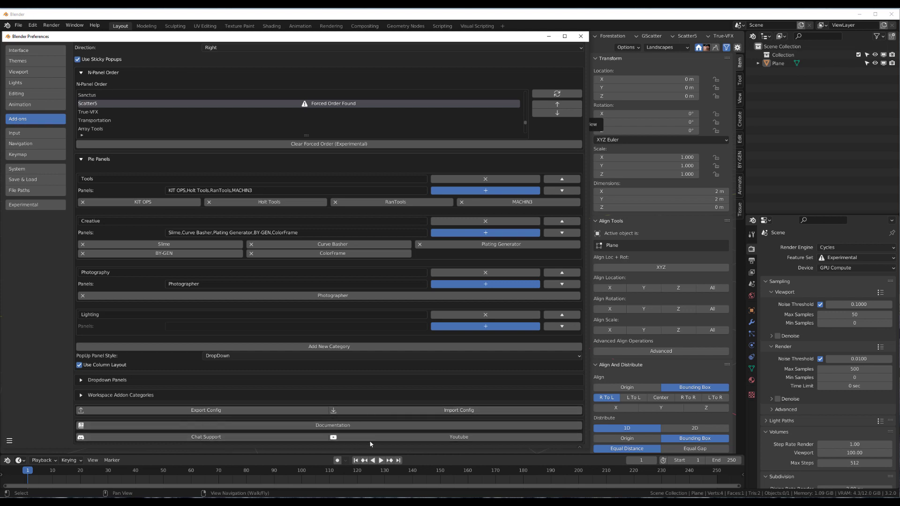
Briefly expand and collapse the Workspace Addon Categories and Dropdown Panels sections, and move the preferences window clear of the viewport header.
{"action": "left_click", "coordinate": [82, 396]}
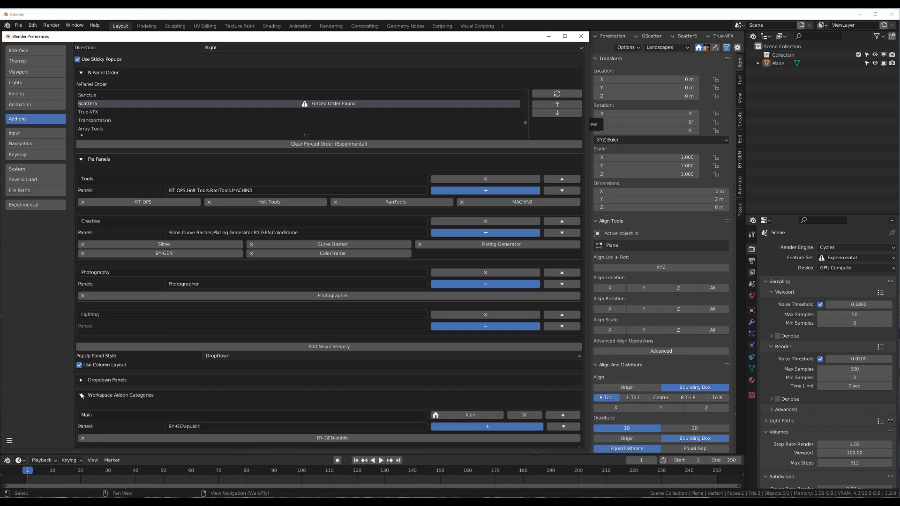
{"action": "left_click", "coordinate": [82, 395]}
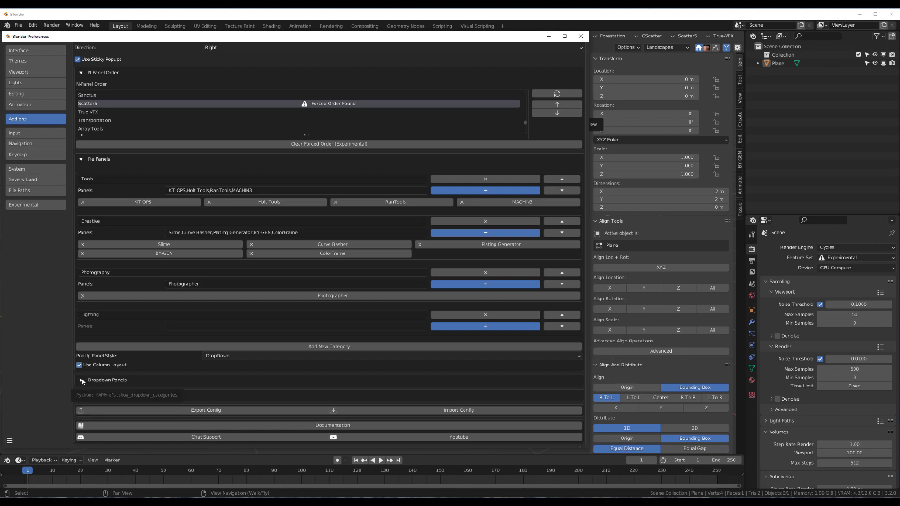
{"action": "left_click", "coordinate": [82, 380]}
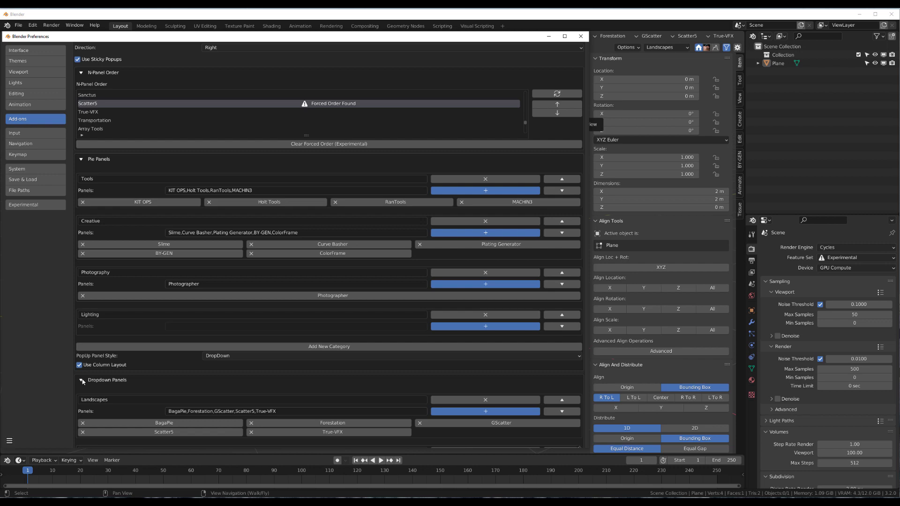
{"action": "left_click", "coordinate": [81, 380]}
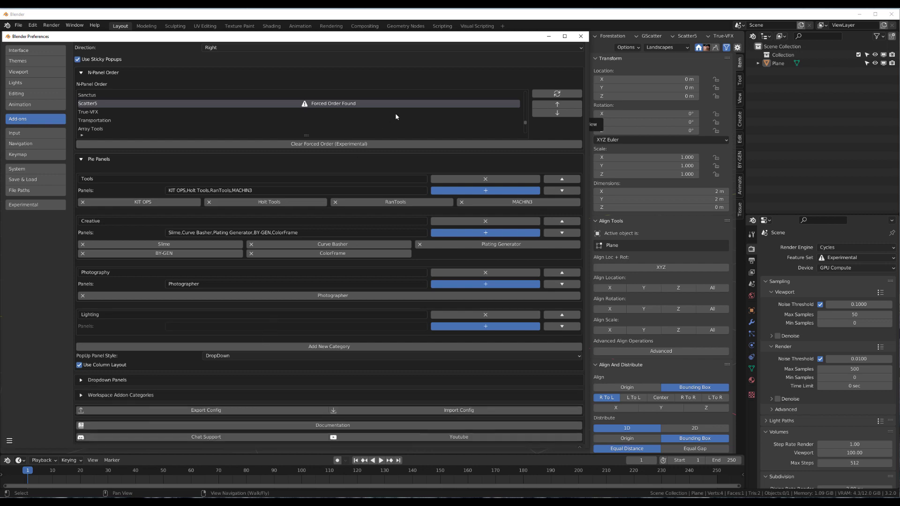
{"action": "mouse_move", "coordinate": [524, 40]}
{"action": "left_mouse_down"}
{"action": "mouse_move", "coordinate": [509, 43]}
{"action": "mouse_move", "coordinate": [523, 30]}
{"action": "left_mouse_up"}
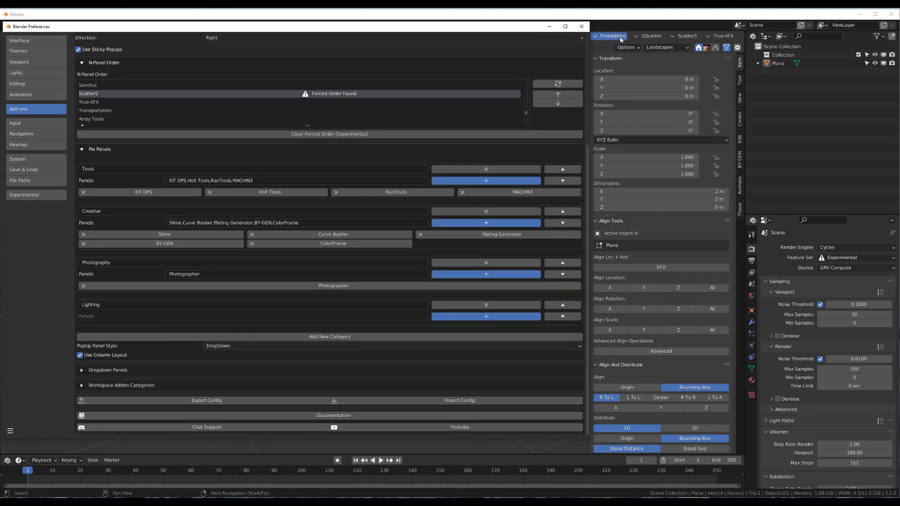